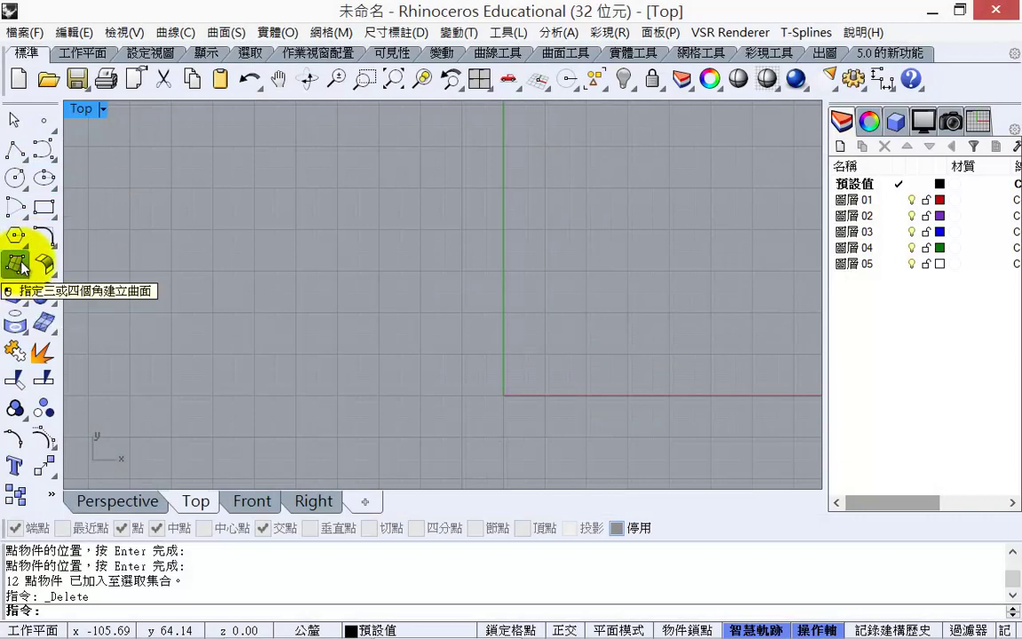
Create a large four-corner surface from corner points, spanning both sides of the Y axis in the Top view
left_click(20, 263)
left_click(387, 212)
left_click(629, 172)
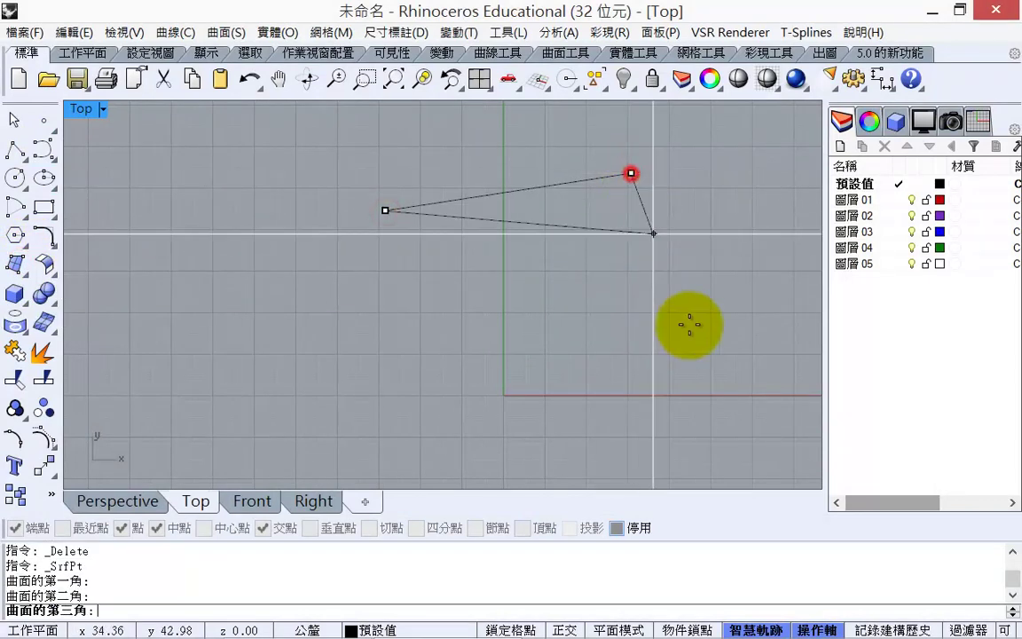
left_click(688, 440)
left_click(283, 443)
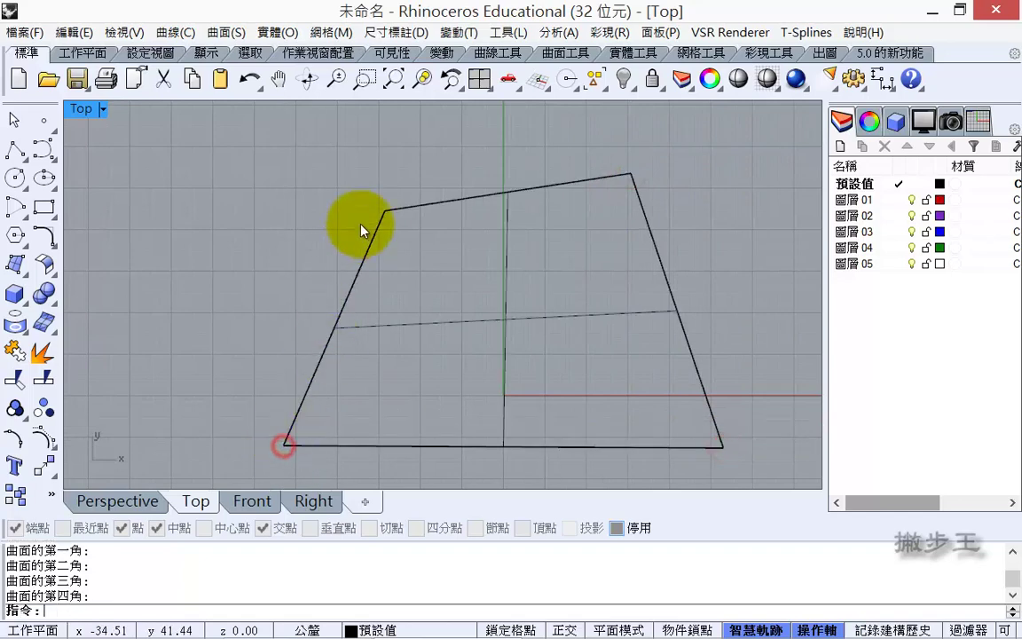
Create a second, smaller corner-point surface beside the upper-left corner of the large one
right_click(296, 198)
left_click(210, 174)
left_click(311, 140)
left_click(325, 299)
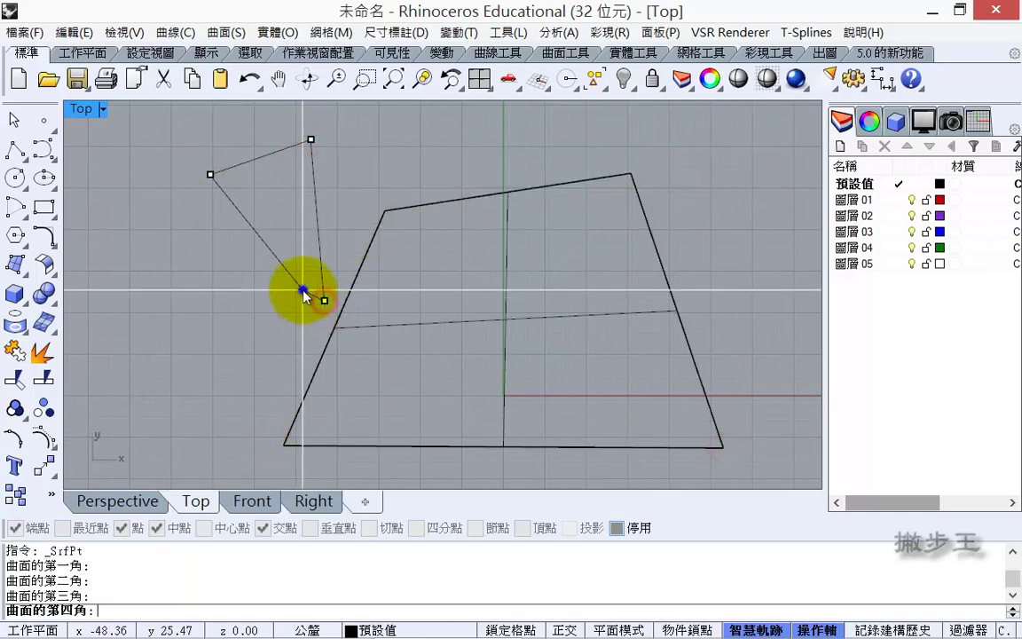
left_click(303, 294)
Create a third four-corner surface overlapping the large one's lower-left edge, and delete all three surfaces
right_click(232, 297)
left_click(195, 304)
left_click(131, 399)
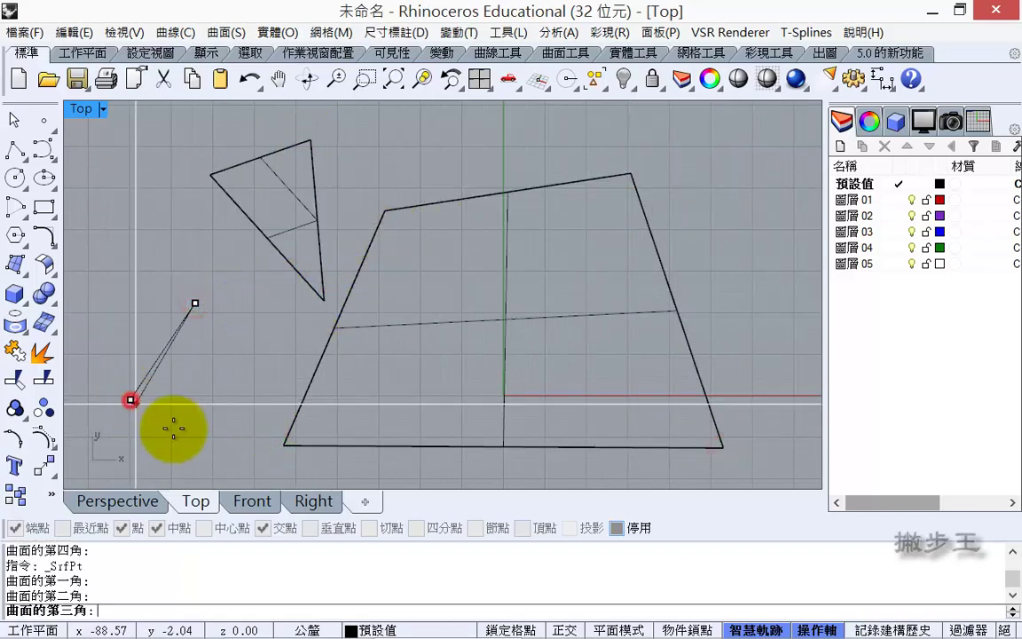
left_click(198, 448)
left_click(393, 393)
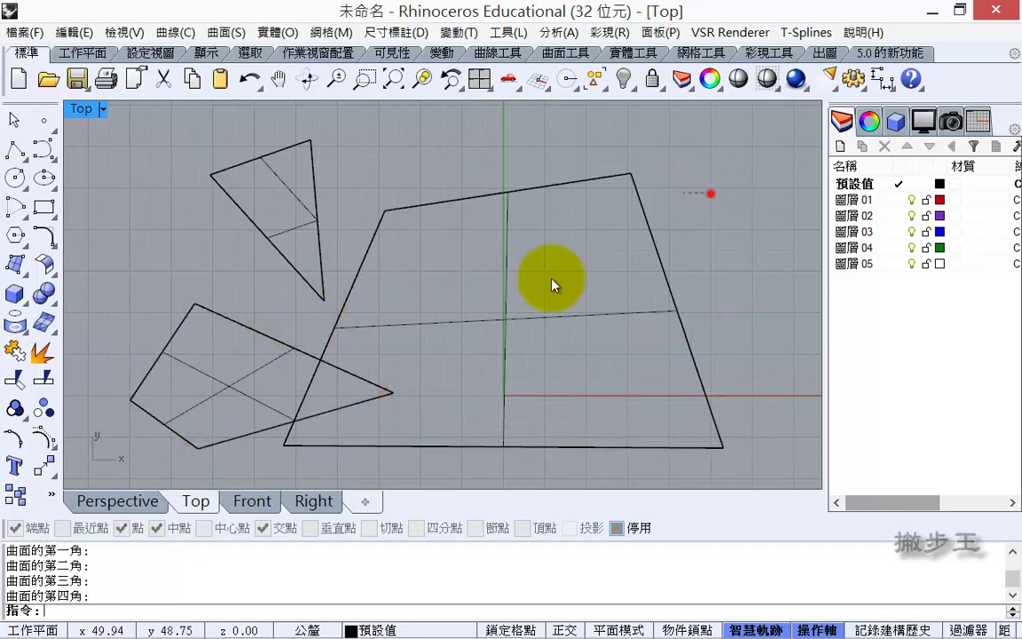
key("ctrl+a")
key("Delete")
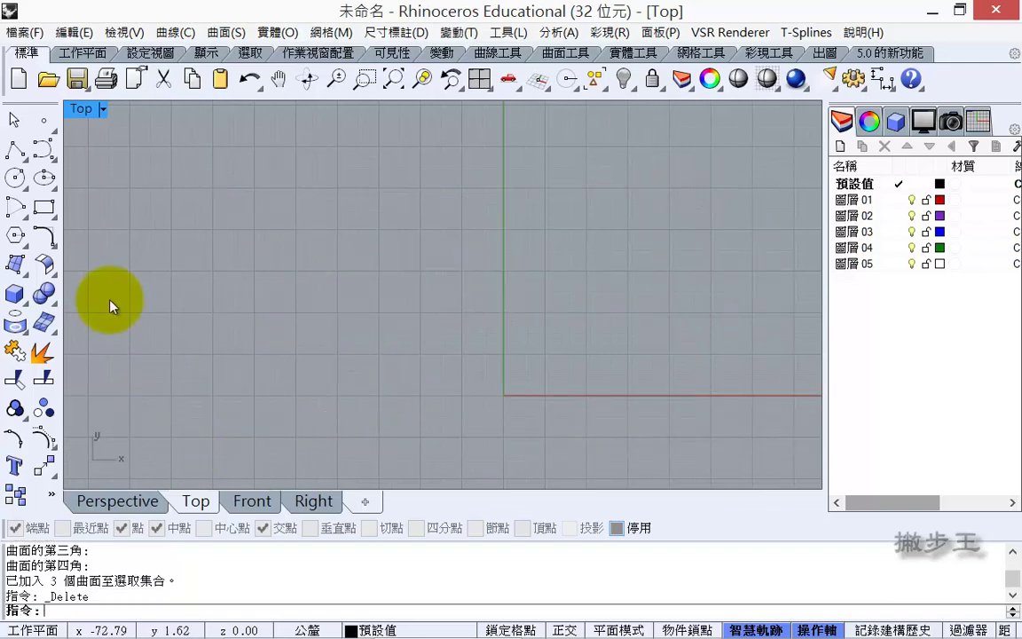
Detach the surface-creation tool set so it floats over the viewport
left_click(24, 275)
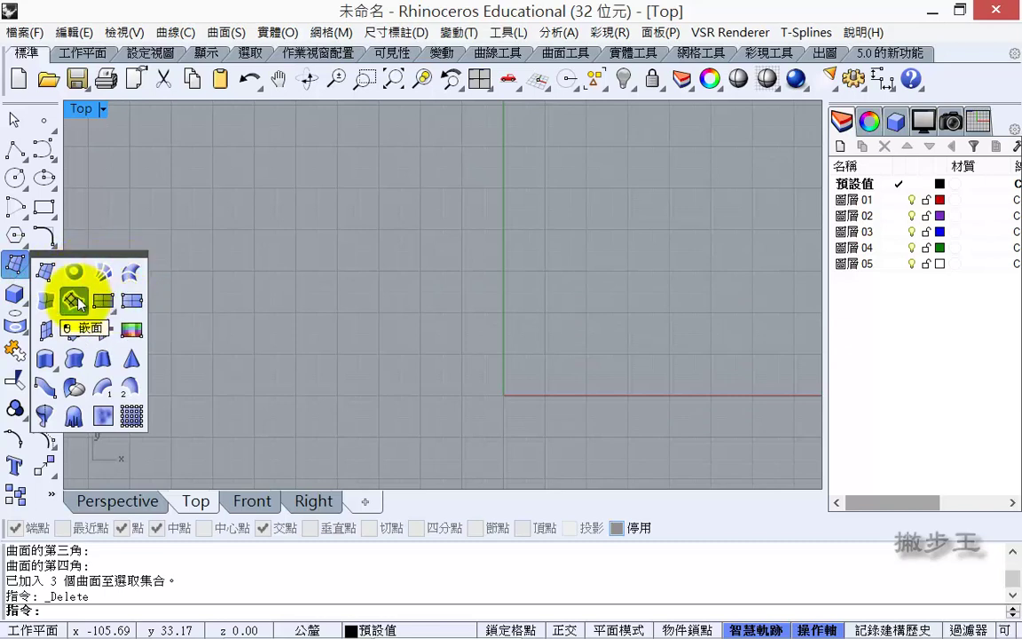
left_click(45, 269)
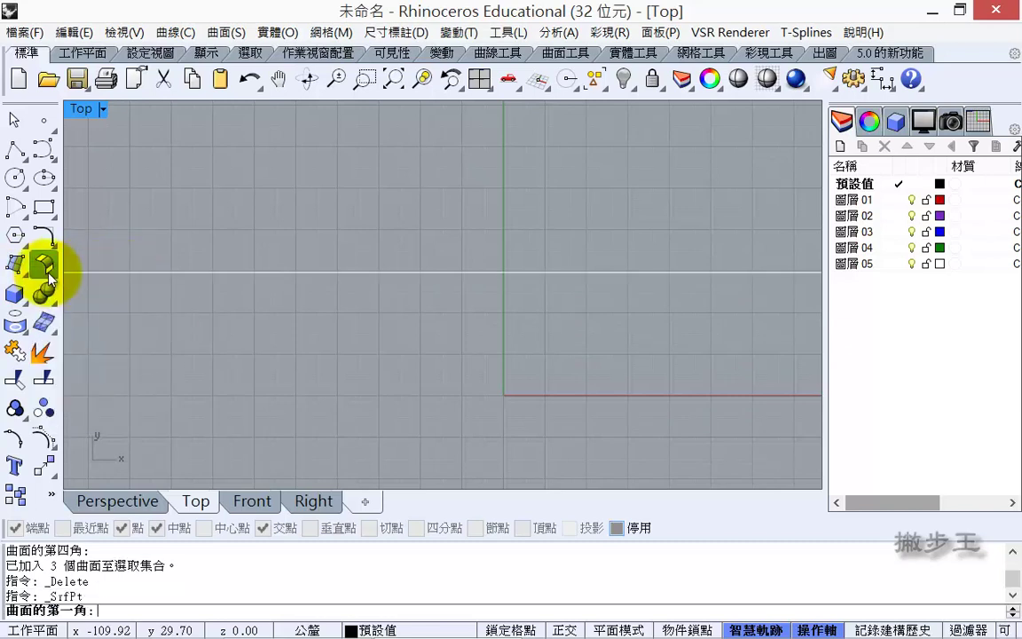
left_click(17, 266)
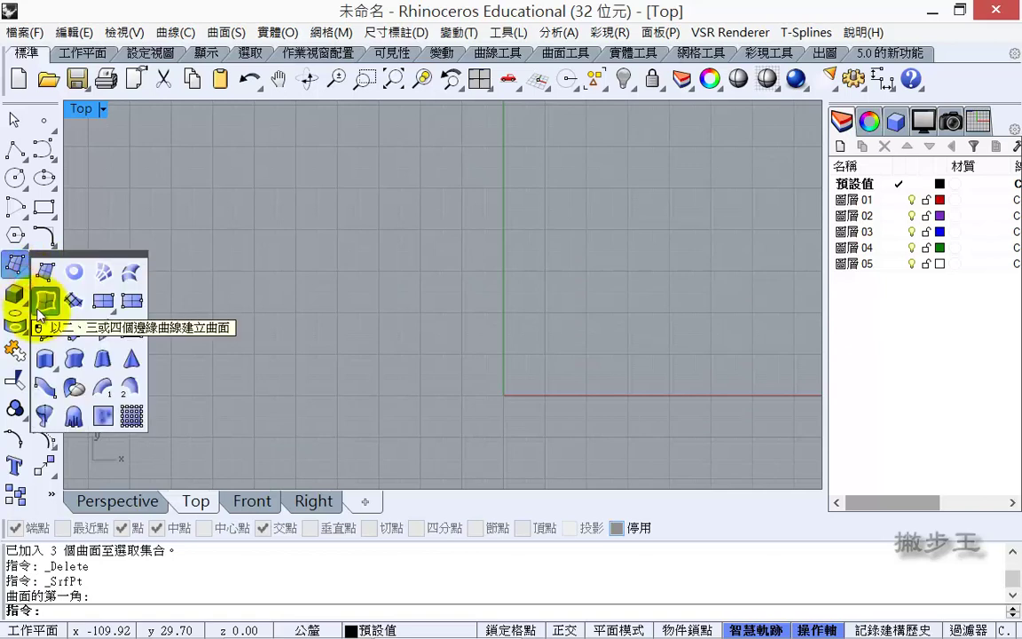
left_click_drag(86, 254, 151, 174)
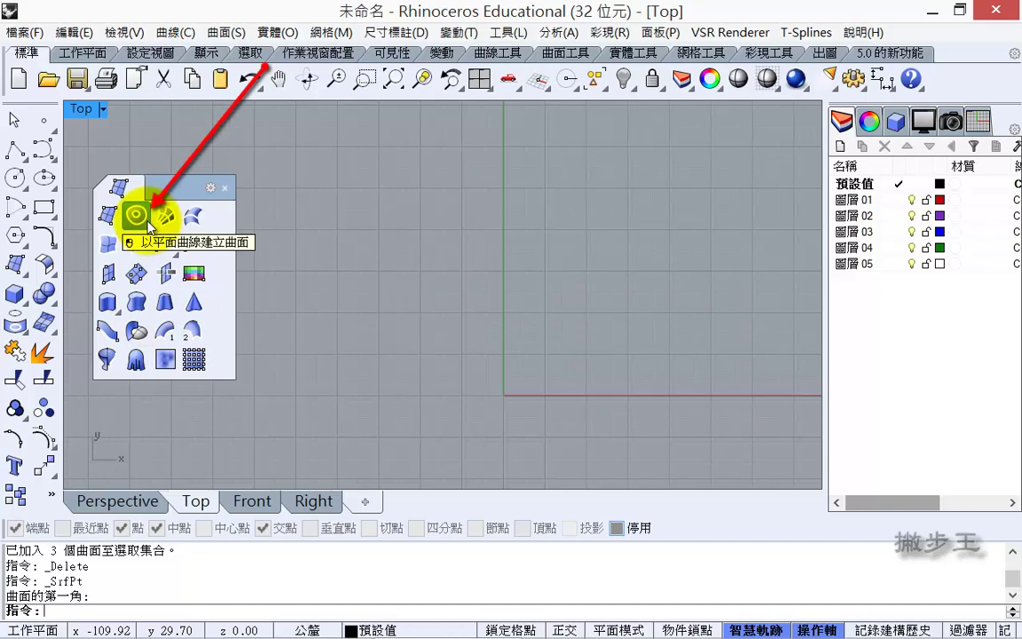
Draw a closed four-sided polyline around the origin on the construction plane in the maximized Perspective view
double_click(89, 107)
double_click(484, 107)
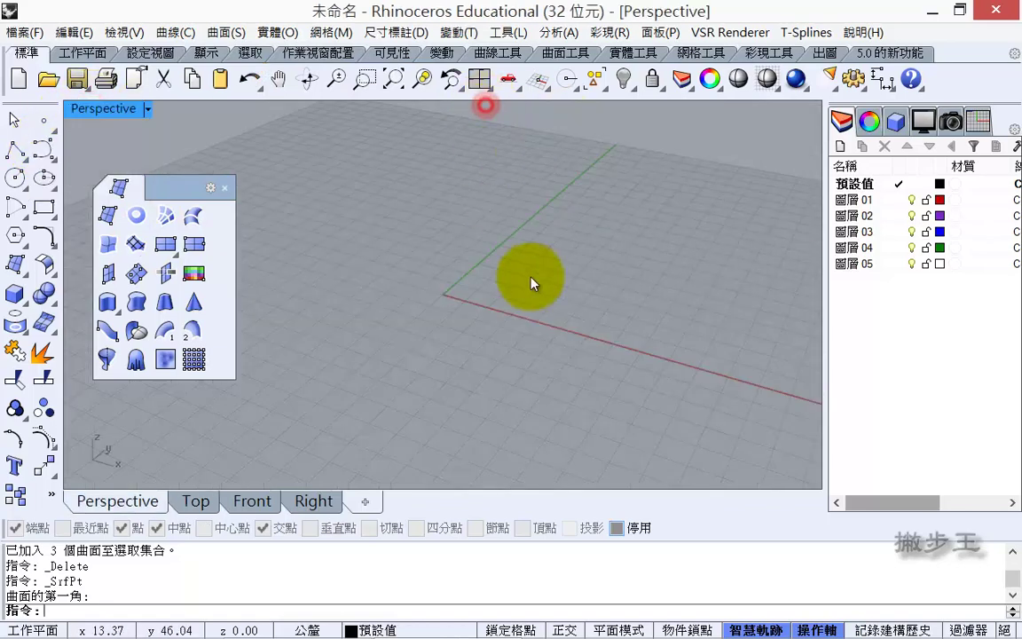
right_click_drag(532, 282, 479, 299)
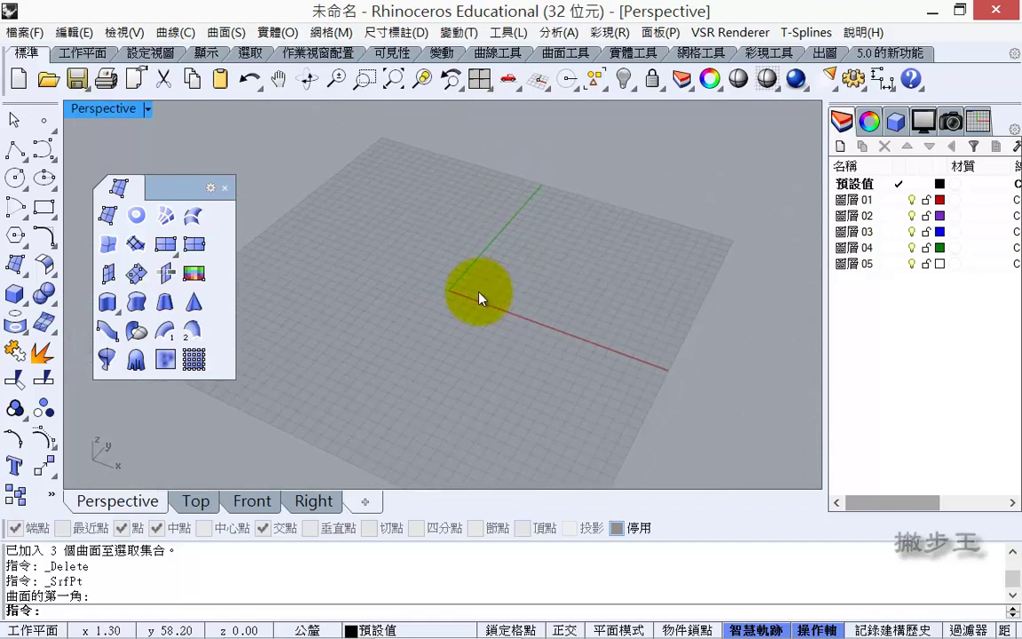
left_click(15, 151)
left_click(320, 303)
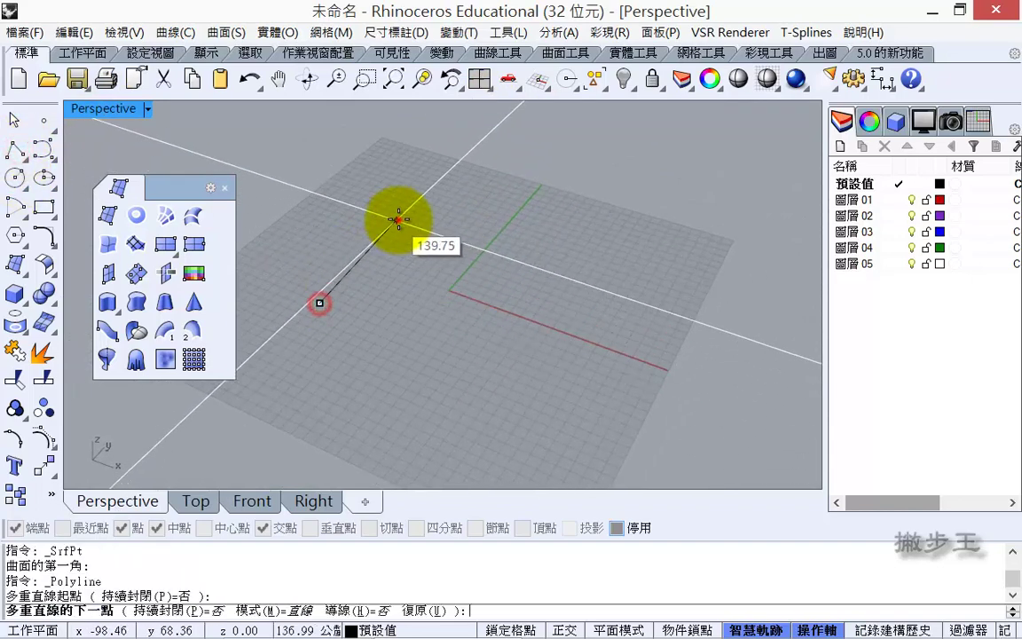
left_click(398, 219)
left_click(629, 276)
left_click(515, 393)
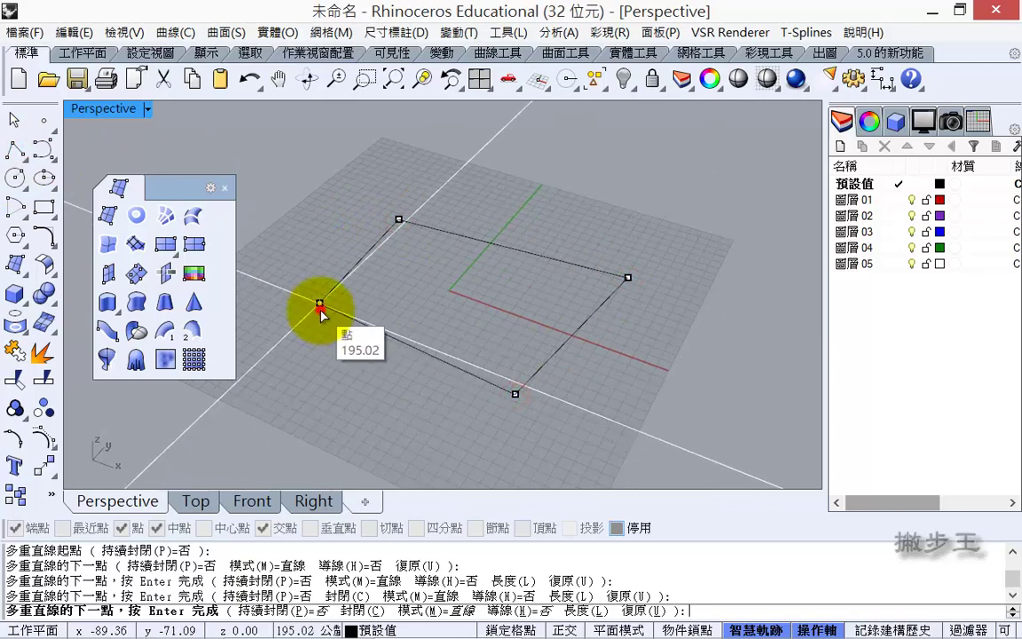
left_click(320, 303)
right_click_drag(368, 306, 363, 246)
Create a surface from the closed polyline as a planar curve and set the Perspective view to shaded display
left_click(598, 296)
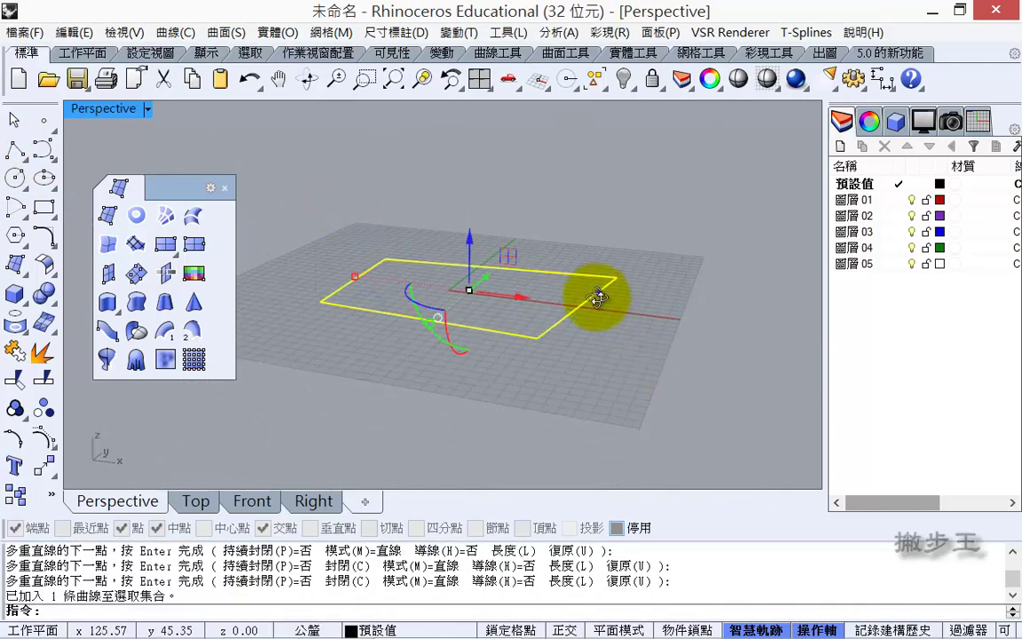
left_click(134, 216)
left_click(105, 112)
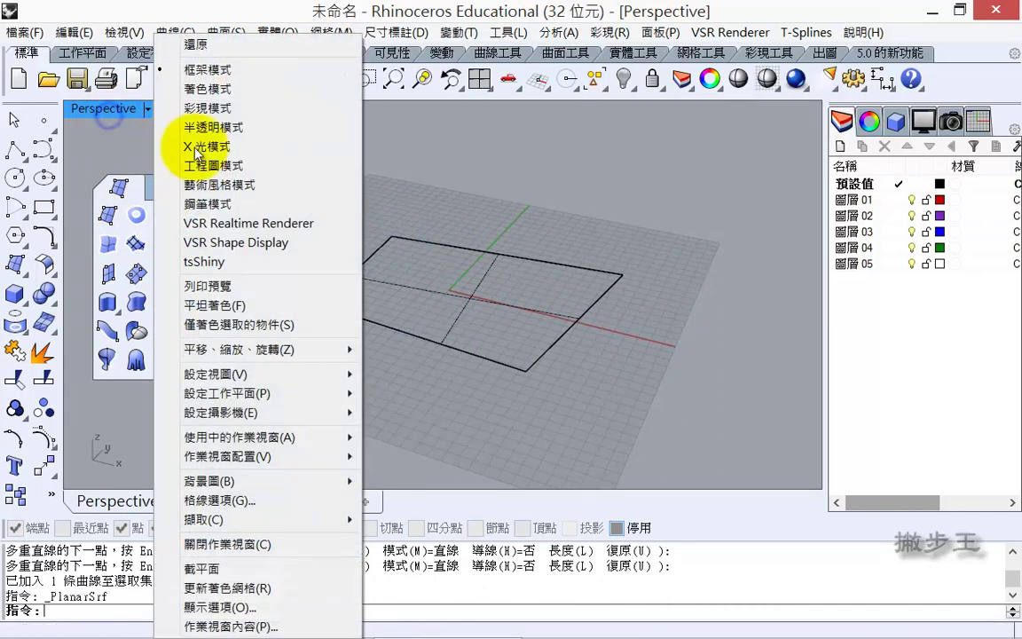
left_click(207, 89)
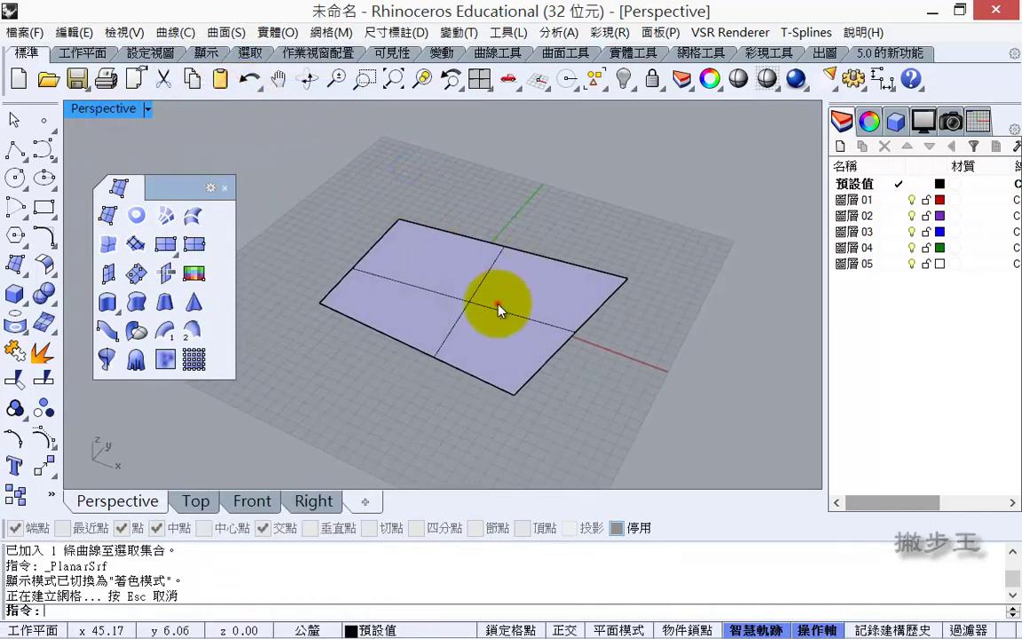
Flip the planar surface's normal using direction analysis and inspect the reversed face
left_click(499, 307)
left_click(50, 494)
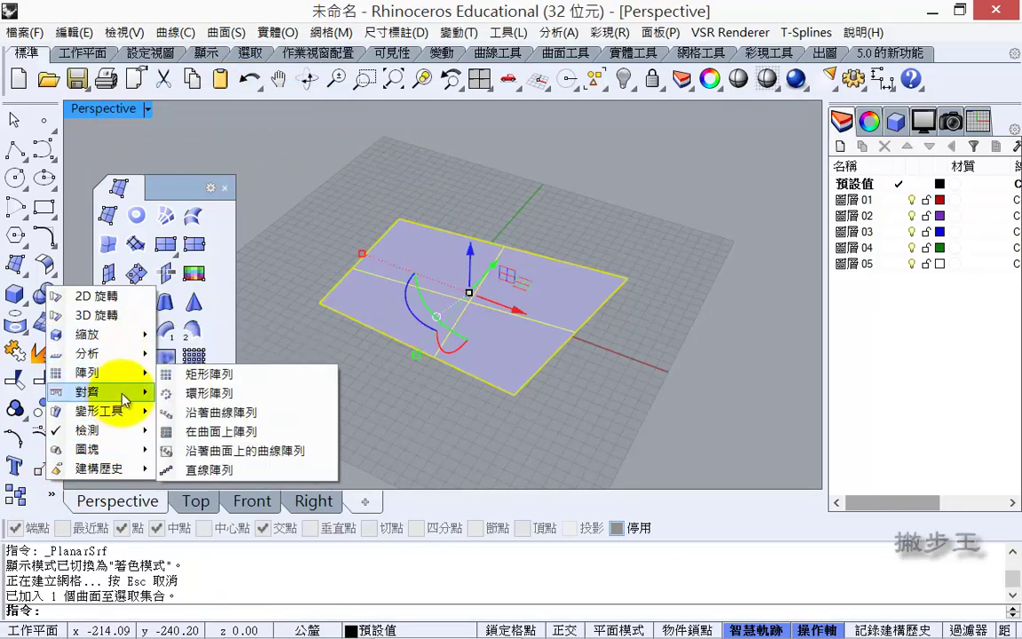
left_click(116, 353)
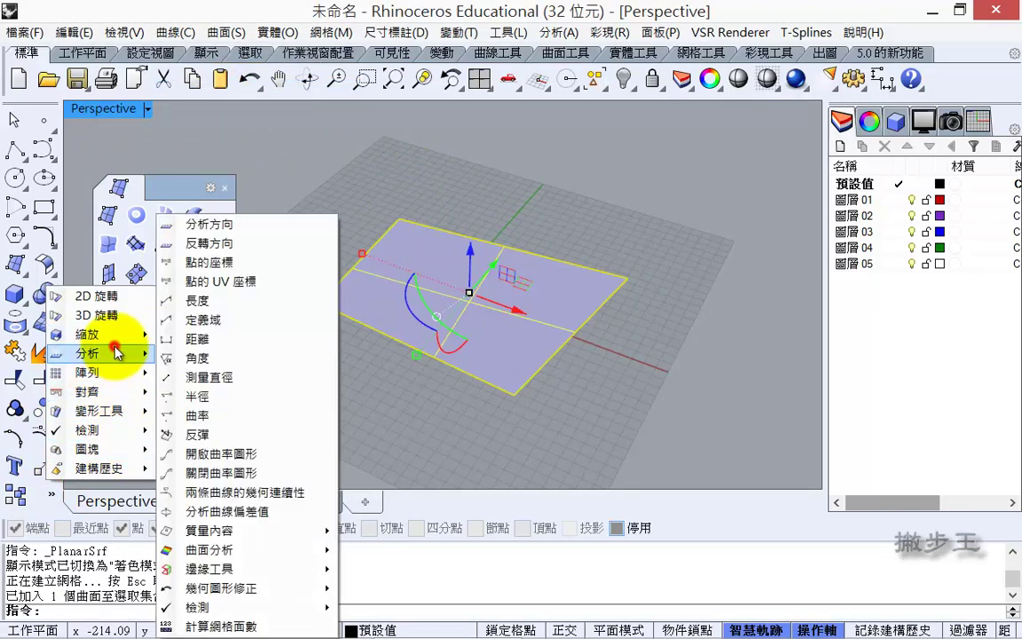
left_click(242, 223)
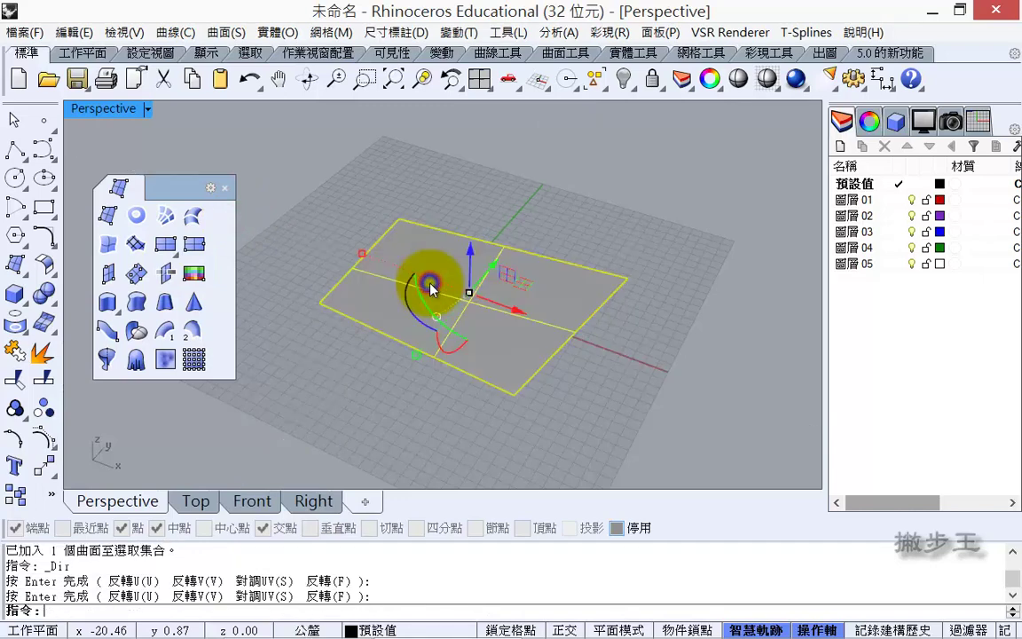
left_click(515, 194)
right_click_drag(600, 328, 553, 312)
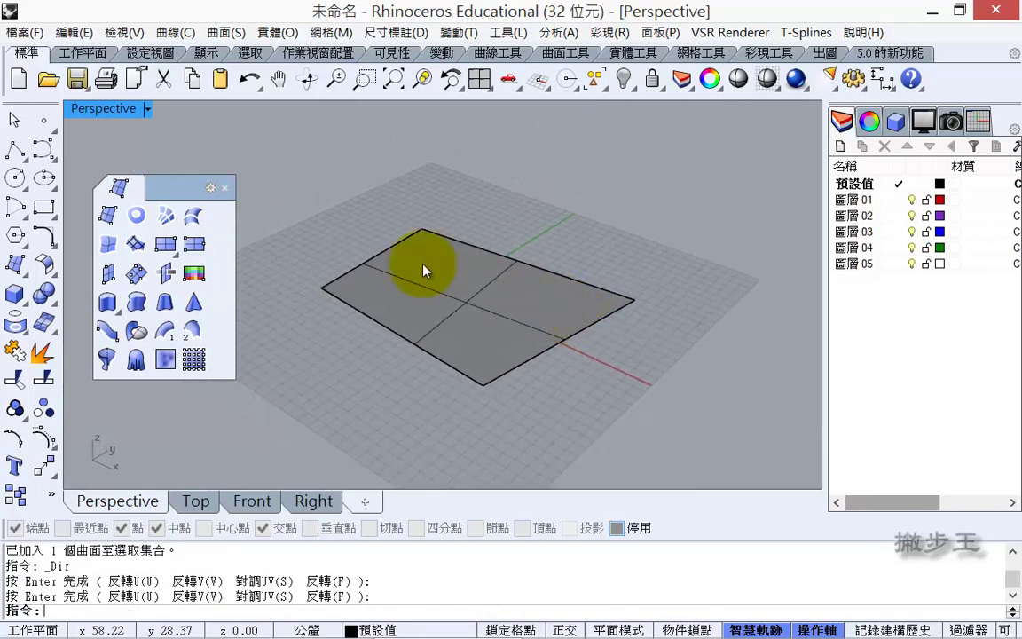
mouse_move(376, 276)
right_mouse_down()
mouse_move(407, 247)
mouse_move(412, 271)
right_mouse_up()
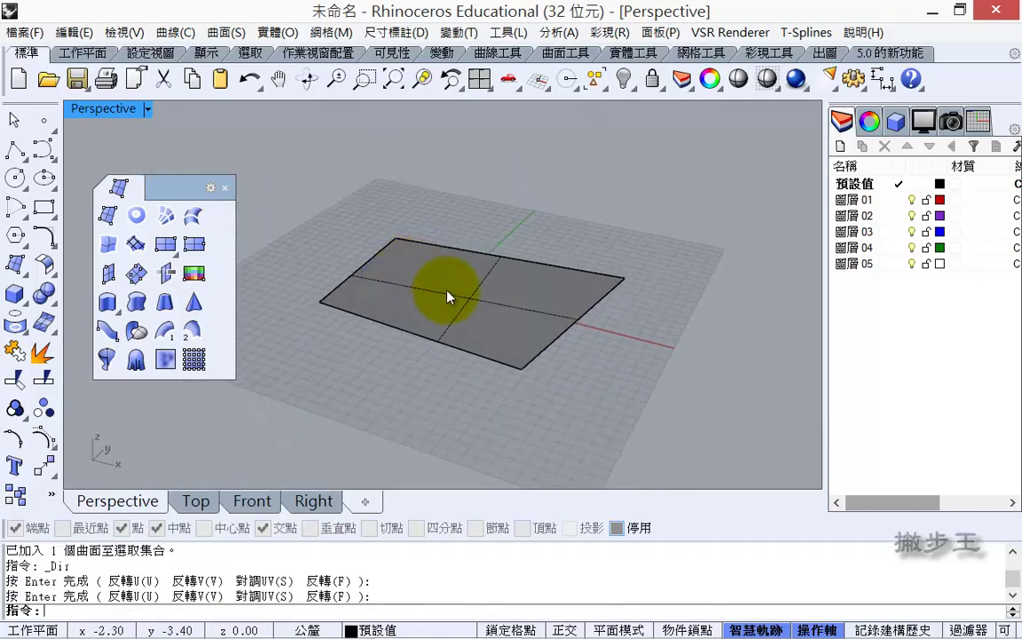
Delete the planar surface and raise the polyline's front corner control point vertically off the construction plane
left_click(448, 297)
key("Delete")
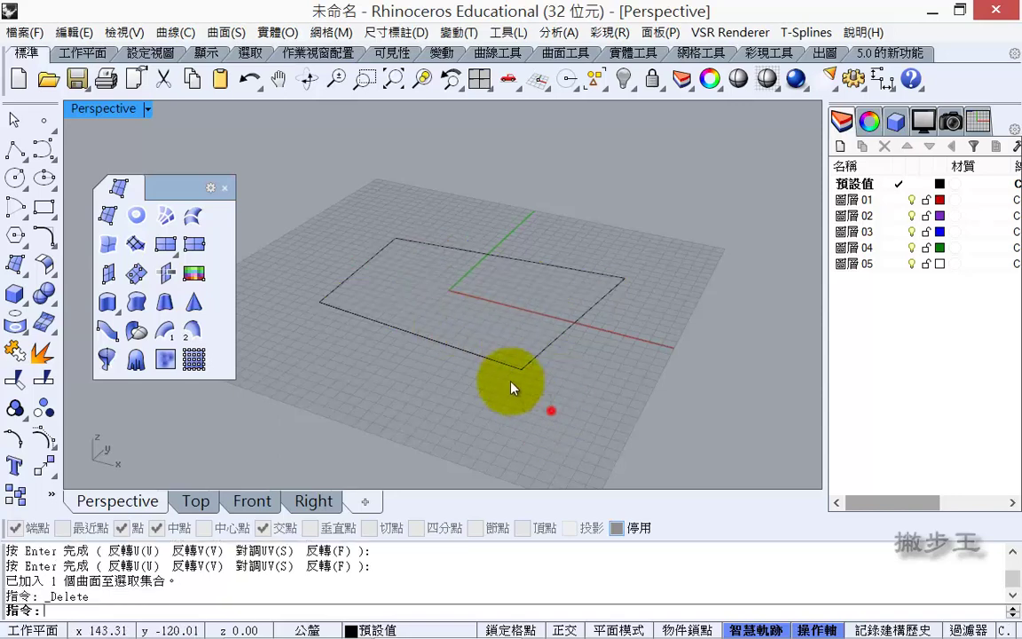
left_click(437, 339)
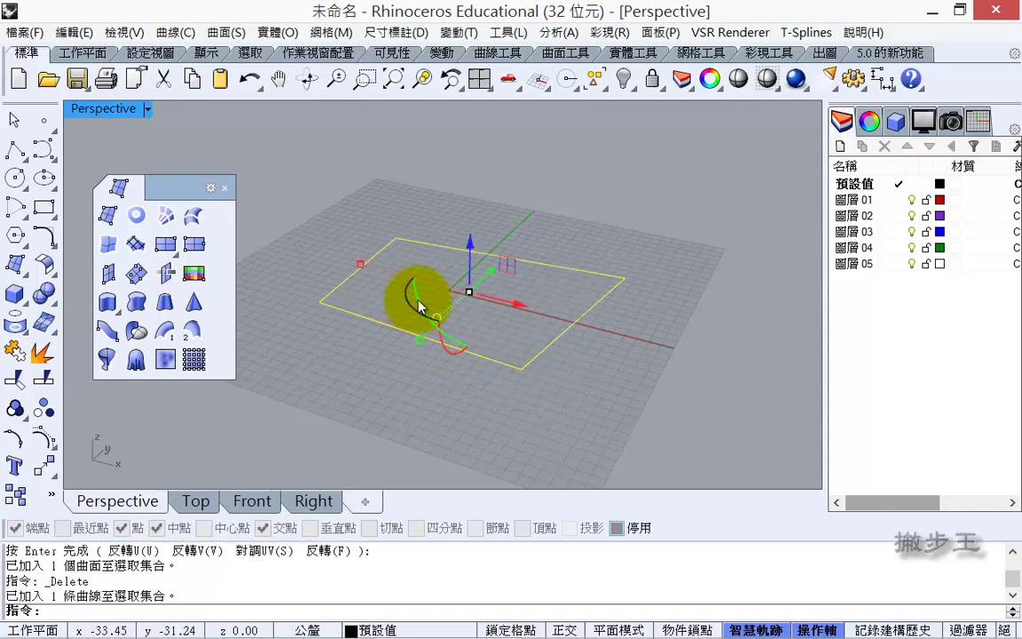
key("F10")
left_click(493, 336)
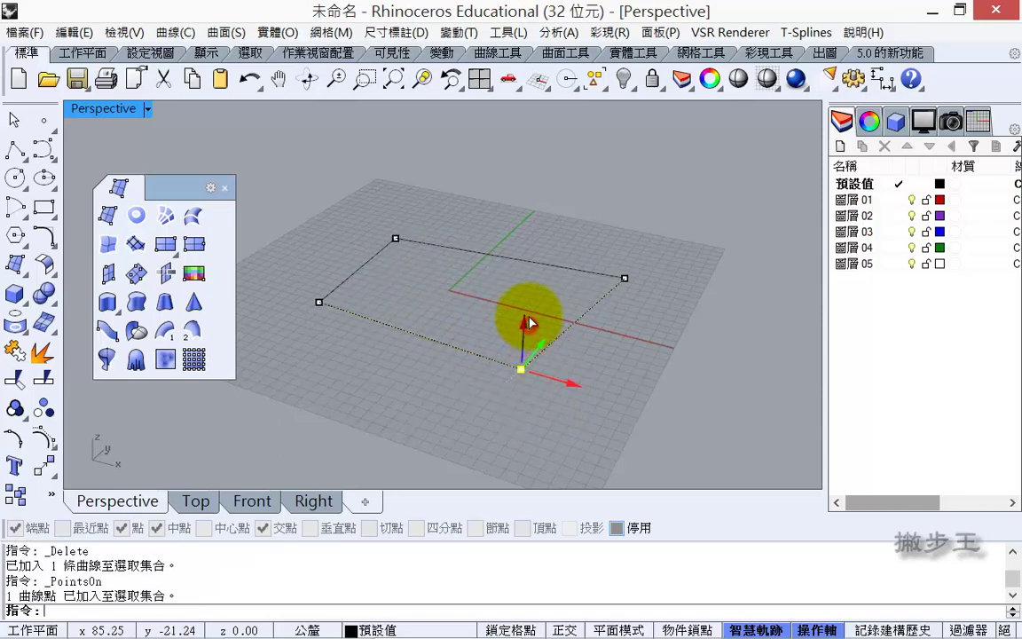
left_click_drag(529, 322, 537, 276)
right_click_drag(443, 273, 541, 284)
key("Escape")
key("Escape")
Try to build a surface from the non-planar polyline, first as a planar curve and again as edge curves
left_click_drag(297, 413, 295, 414)
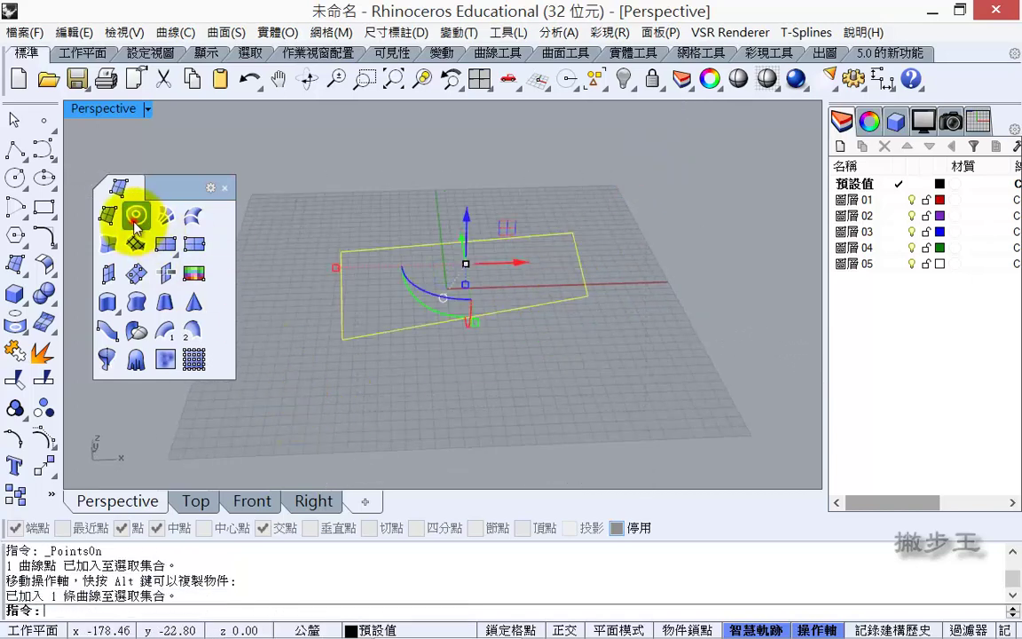
left_click(144, 222)
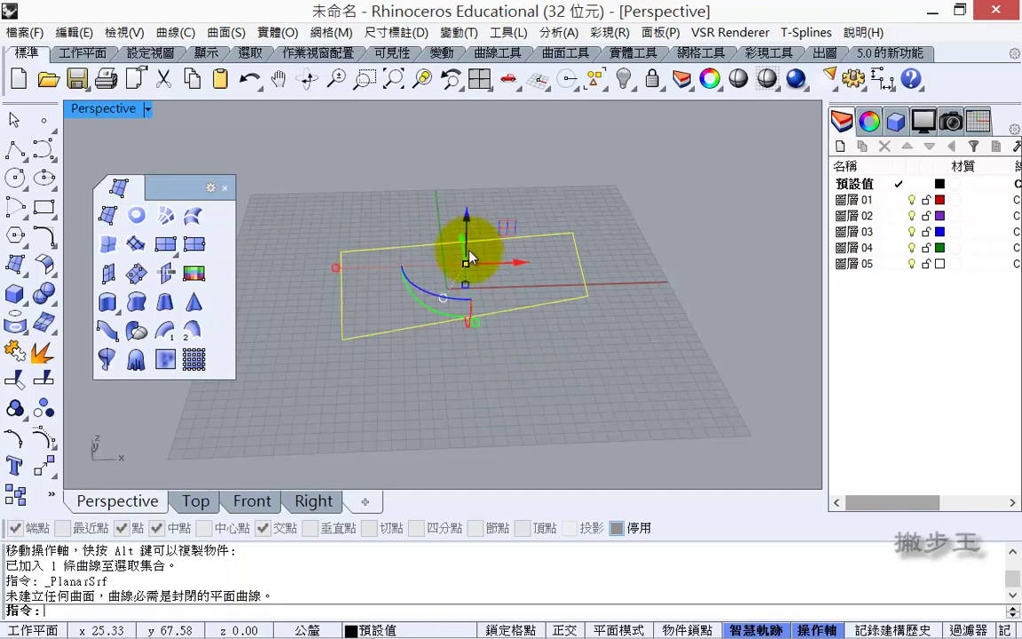
right_click_drag(383, 246, 437, 251)
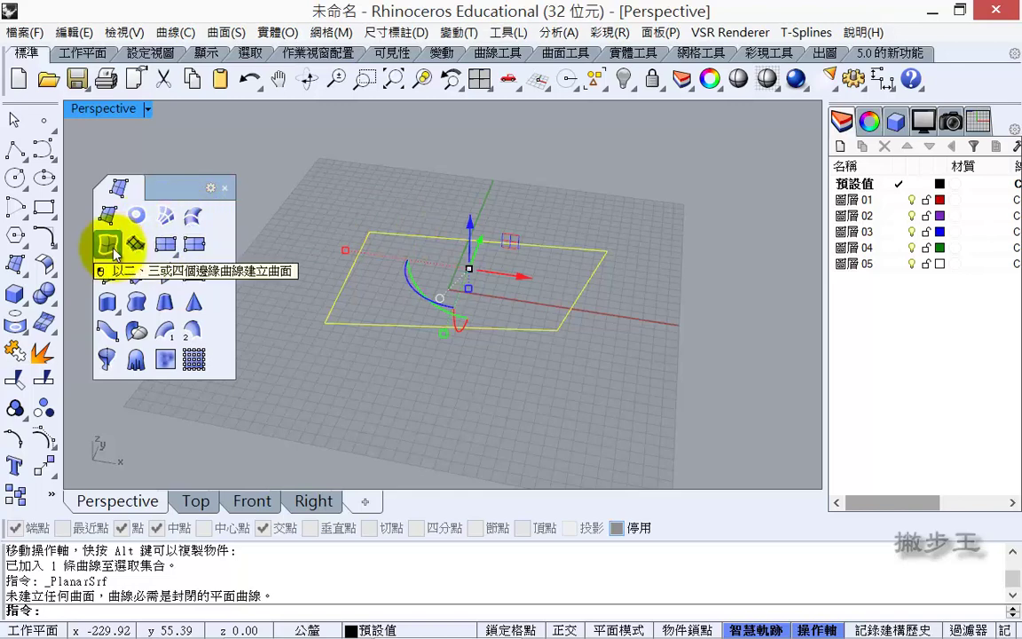
left_click(110, 248)
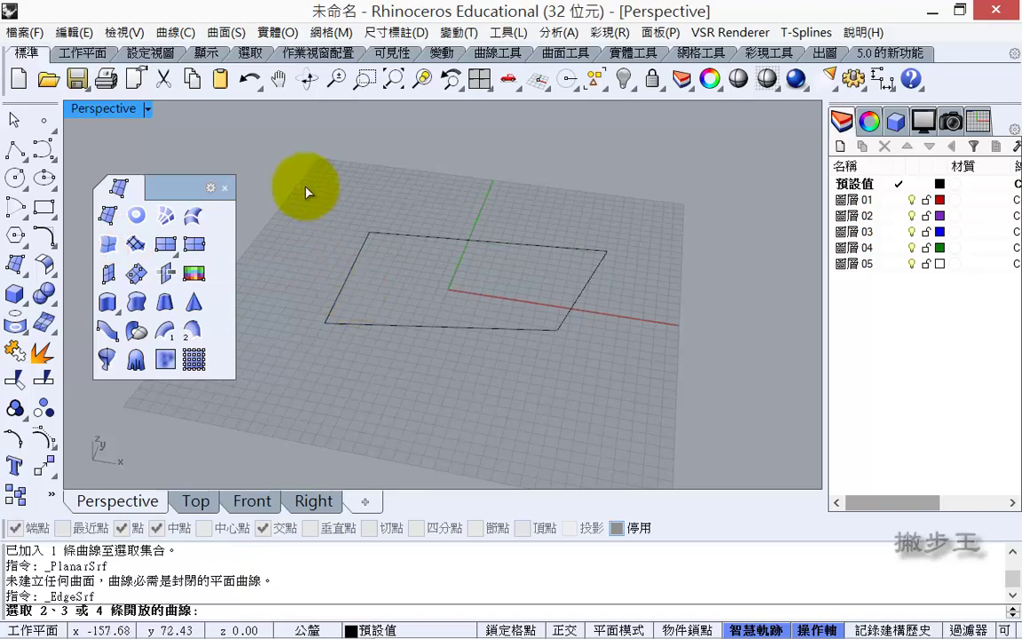
left_click(504, 224)
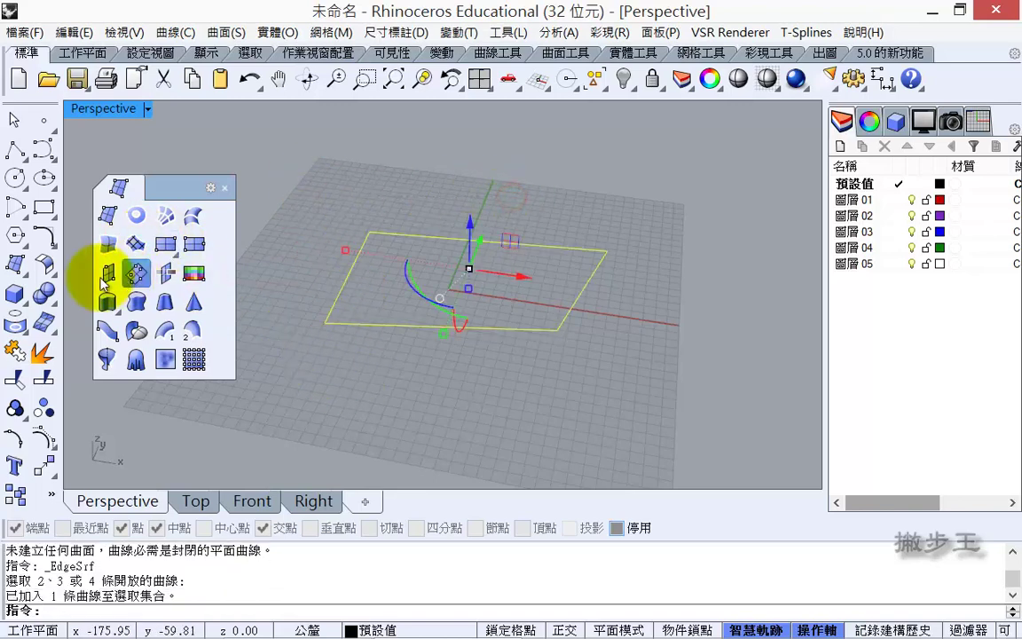
Create a corner-point surface snapped to the four corners of the non-planar polyline and inspect it
left_click(109, 219)
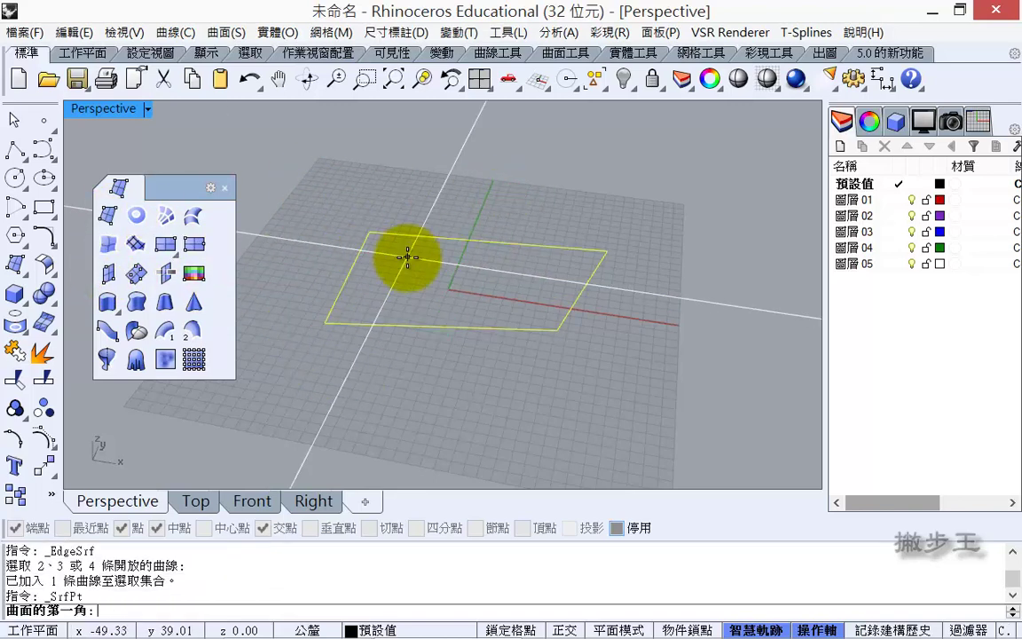
left_click(369, 230)
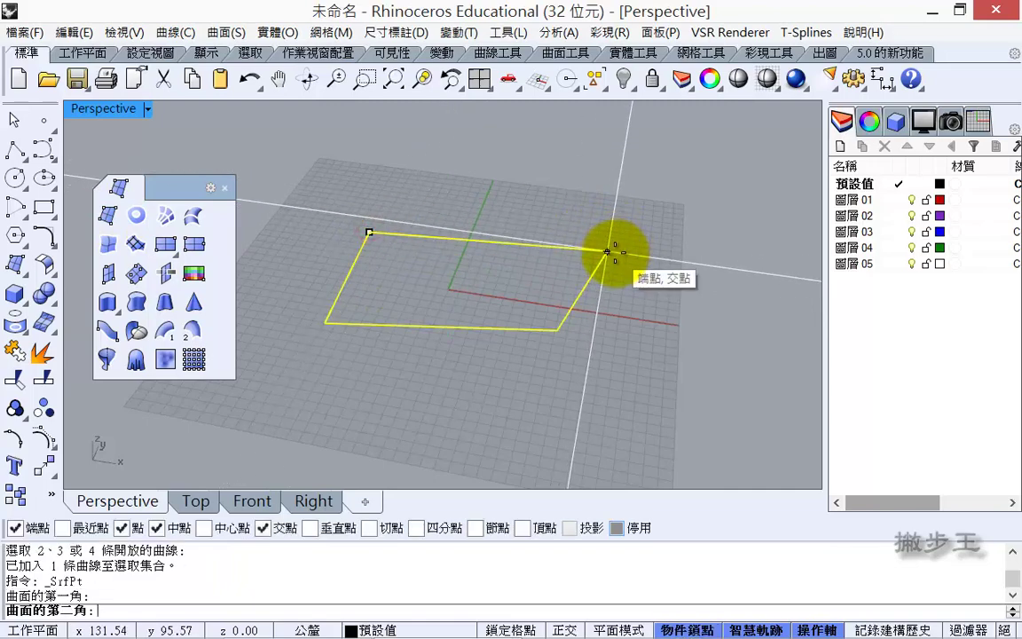
left_click(607, 251)
left_click(557, 330)
left_click(326, 321)
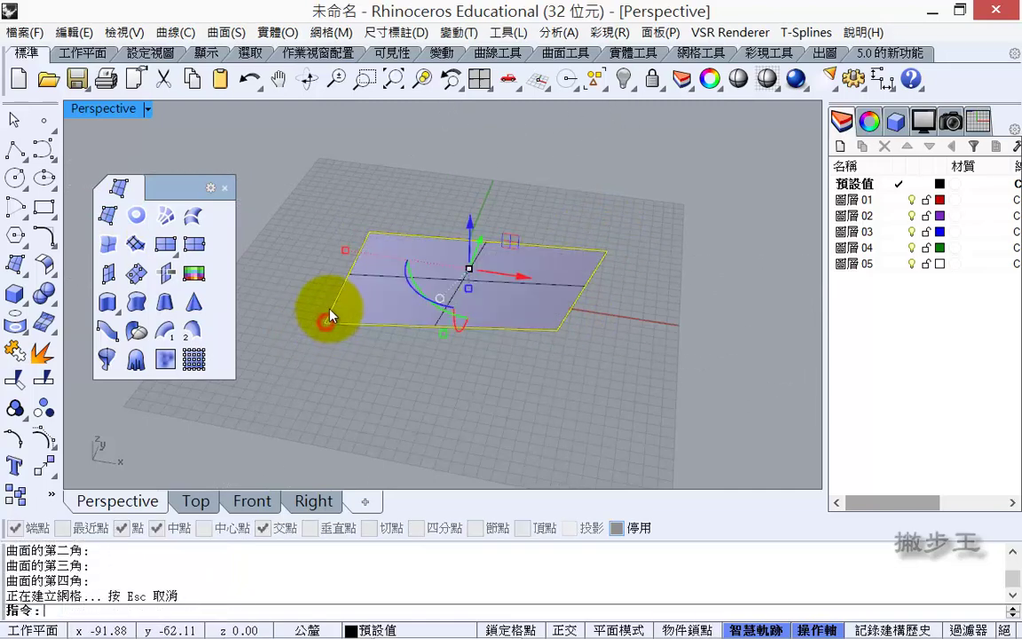
right_click_drag(326, 321, 643, 291)
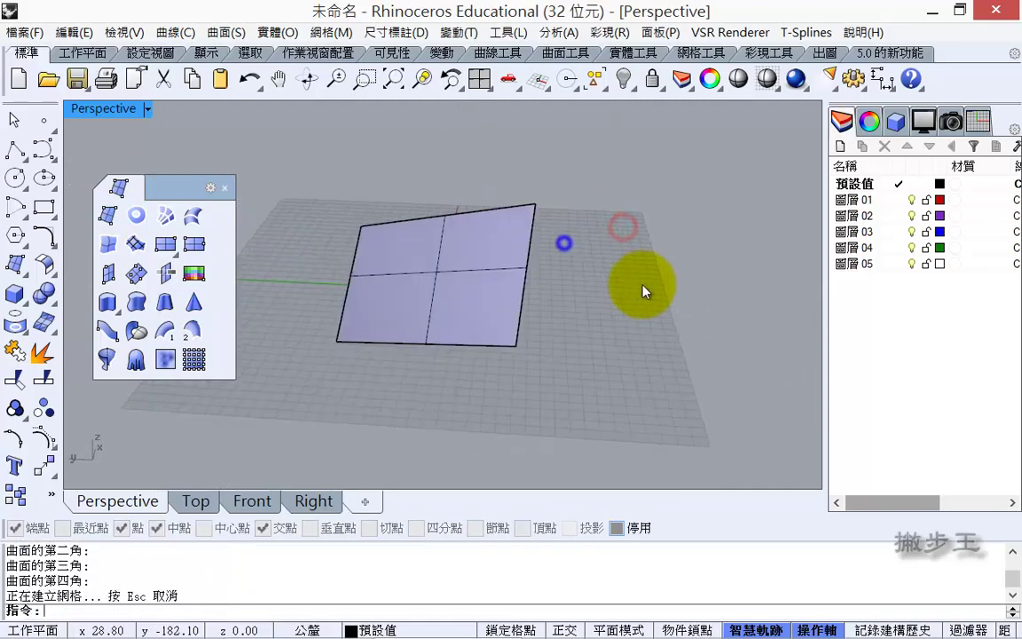
Delete the corner-point surface while keeping its boundary polyline
left_click(479, 267)
right_click_drag(465, 282, 375, 295)
key("Delete")
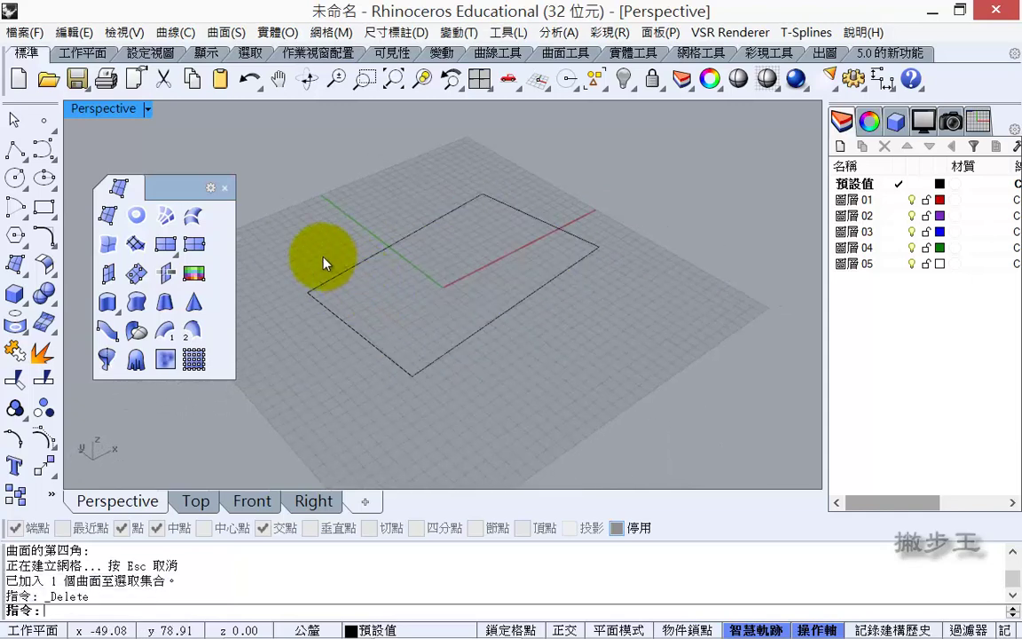
Try to build a network surface from the non-planar polyline with automatic sorting turned off
right_click(624, 193)
left_click(338, 296)
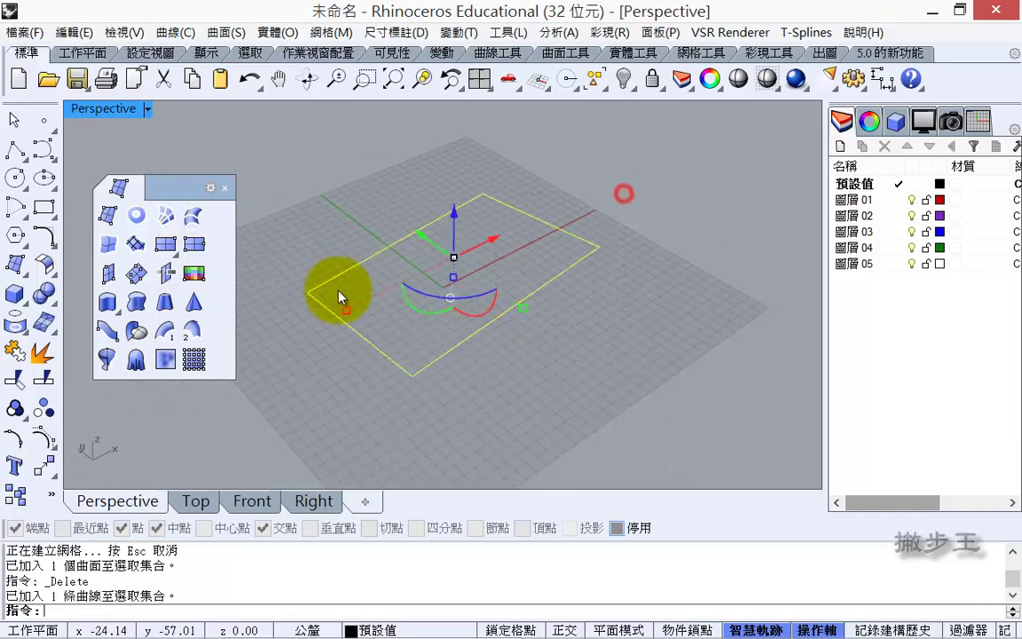
left_click(164, 226)
left_click(182, 610)
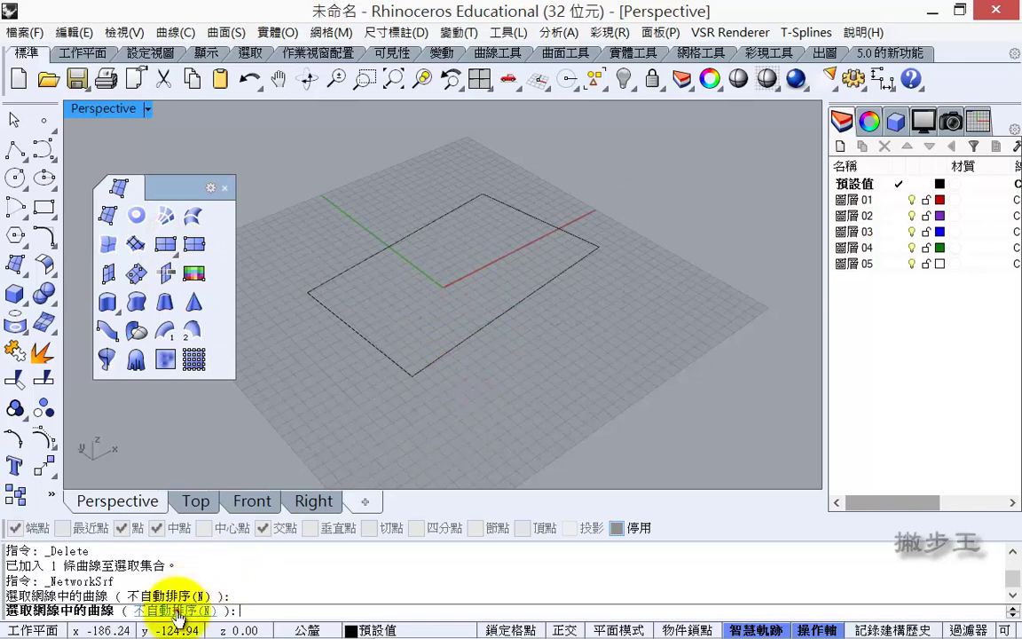
left_click(431, 364)
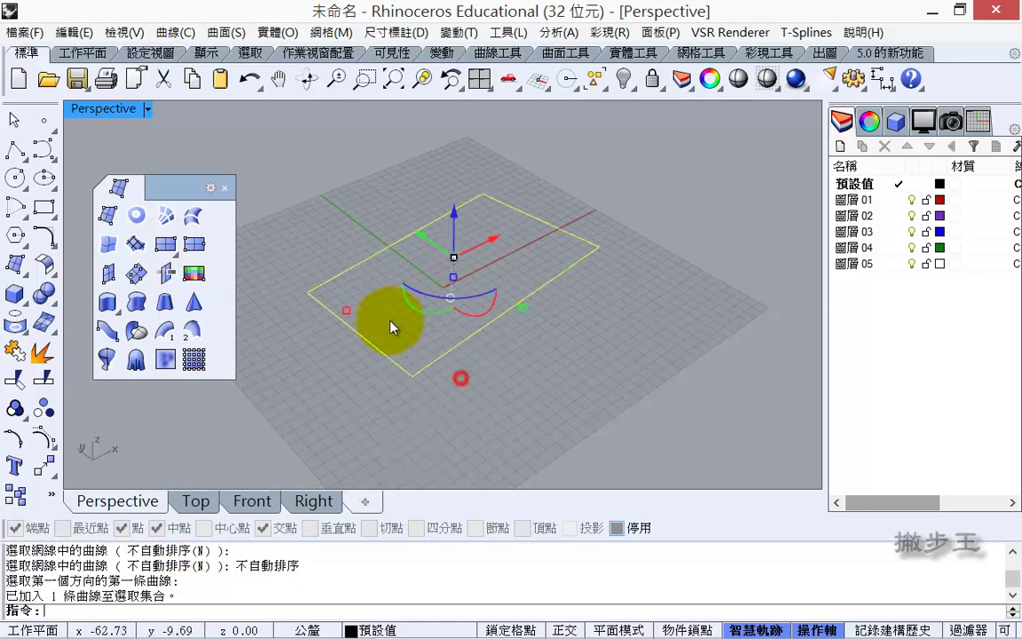
Create a Patch surface from the polyline with the default patch options, previewing it first, and inspect it
left_click(135, 246)
left_click_drag(878, 318, 683, 178)
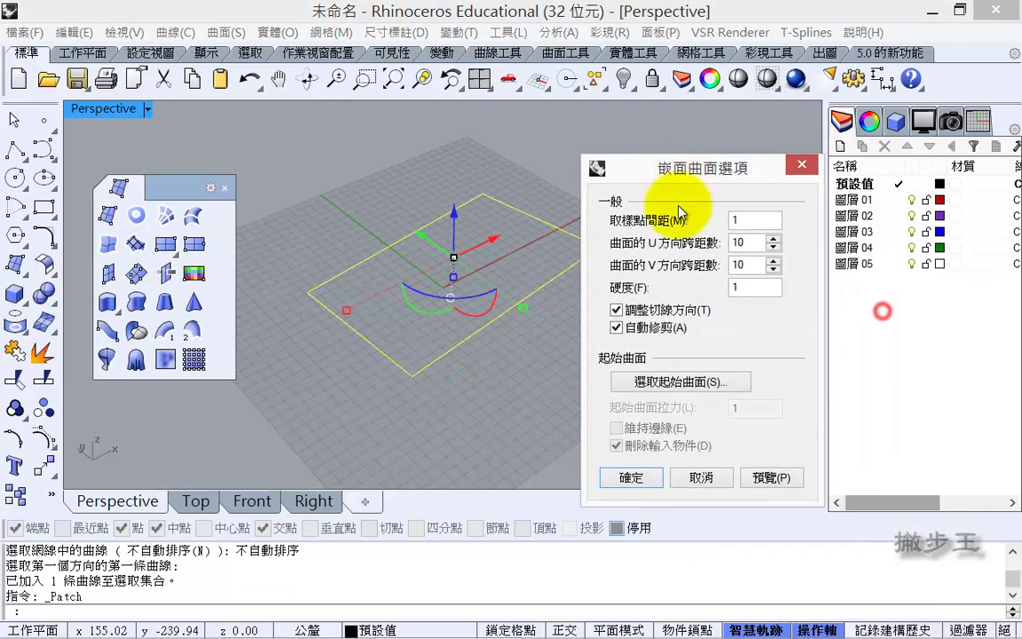
left_click(750, 477)
left_click(637, 477)
right_click_drag(527, 353, 431, 286)
Delete the patch surface and its boundary polyline
left_click(386, 272)
key("Delete")
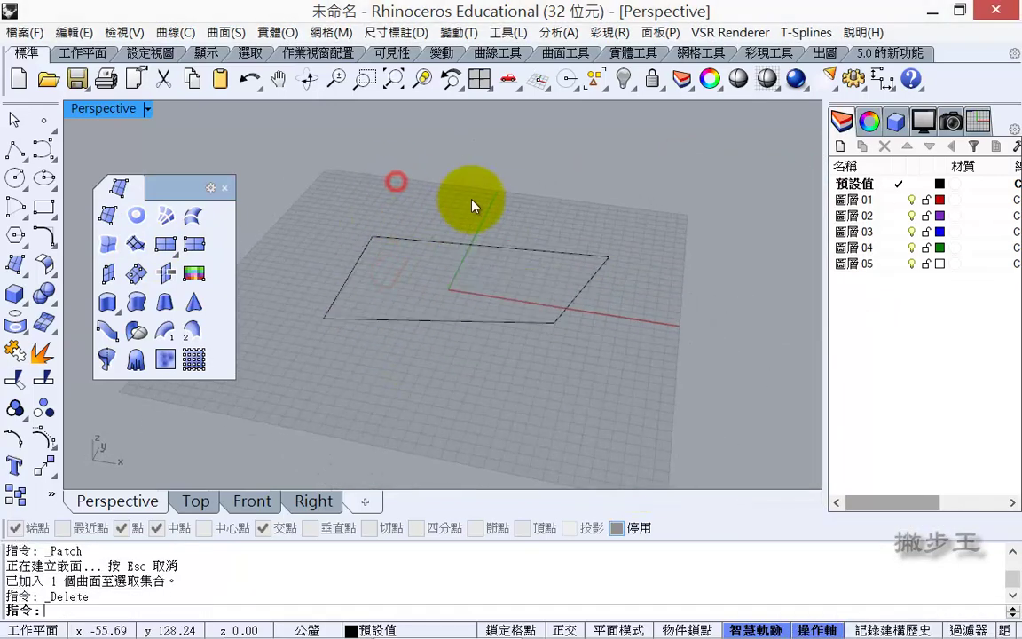
left_click_drag(476, 199, 376, 332)
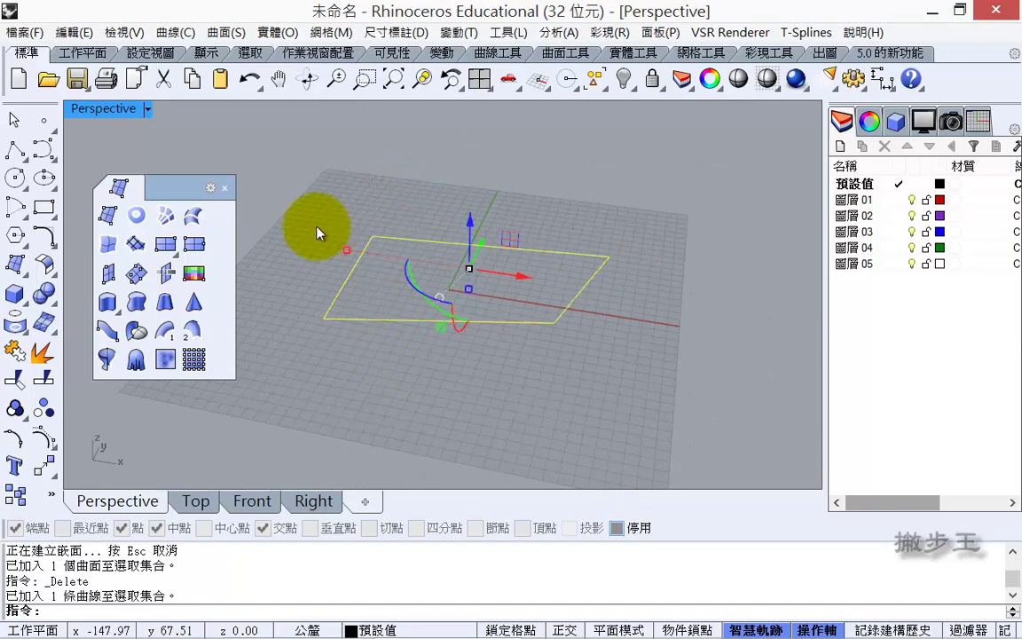
key("Delete")
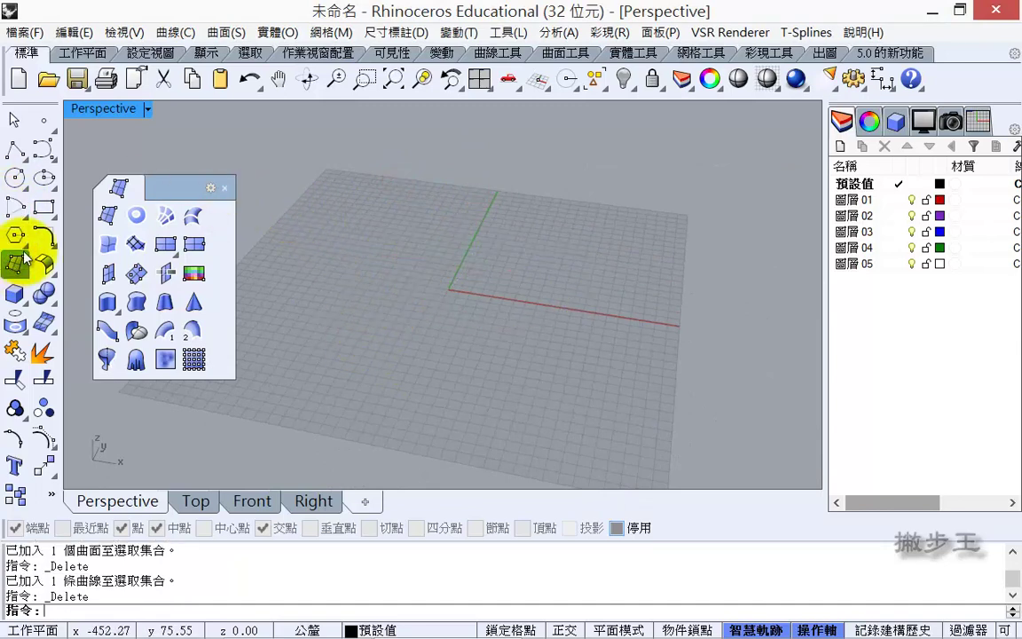
Draw a closed, irregular four-sided polyline on the construction plane around the origin
left_click(15, 148)
left_click(367, 239)
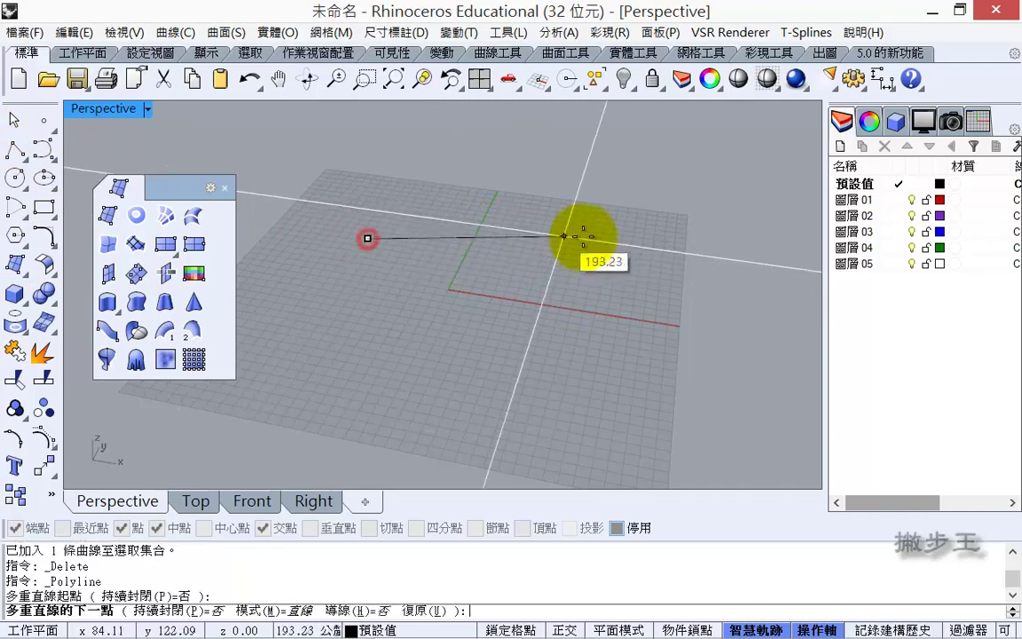
left_click(584, 236)
left_click(579, 393)
left_click(253, 340)
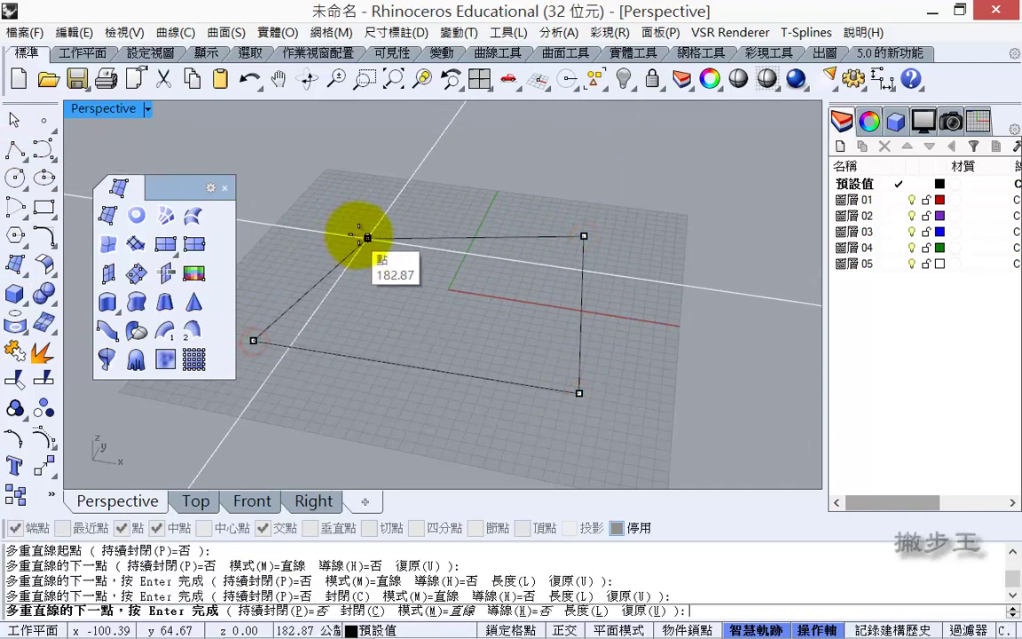
left_click(367, 239)
right_click_drag(509, 308, 552, 313)
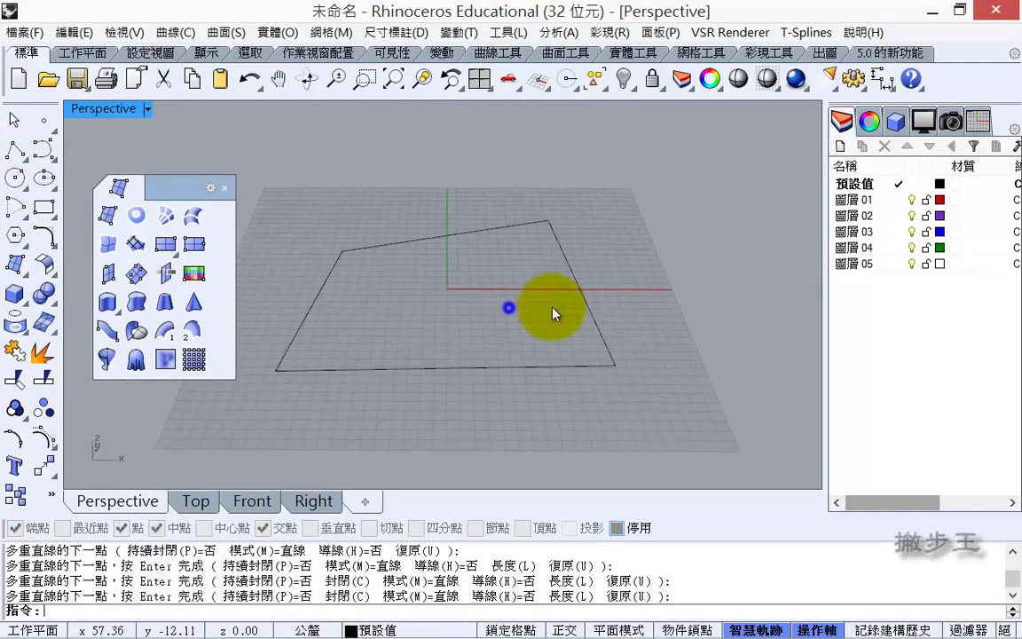
Create a planar surface from the closed four-sided polyline and inspect it
left_click(630, 259)
right_click_drag(349, 333, 413, 337)
left_click(136, 215)
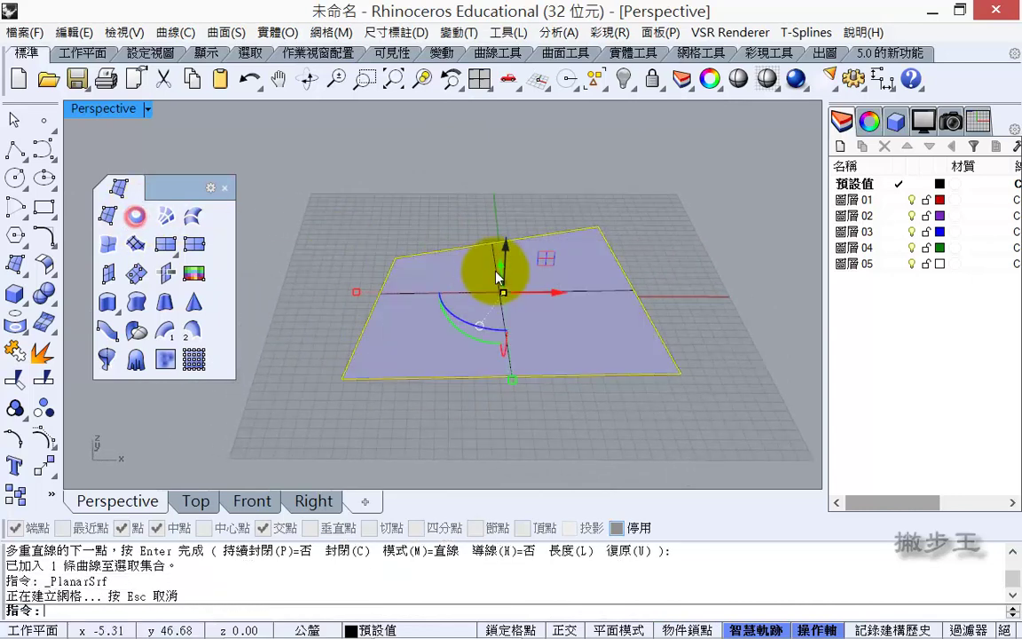
right_click_drag(497, 277, 507, 342)
Extrude the planar surface vertically into a solid with the gumball, and undo the extrusion
left_click(483, 324)
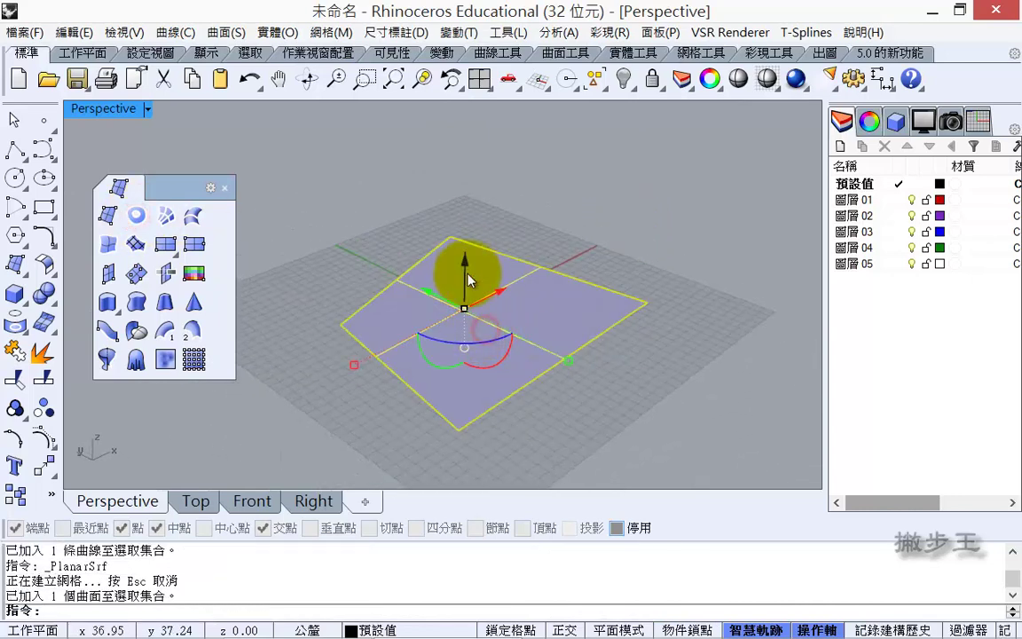
left_click_drag(470, 280, 500, 157)
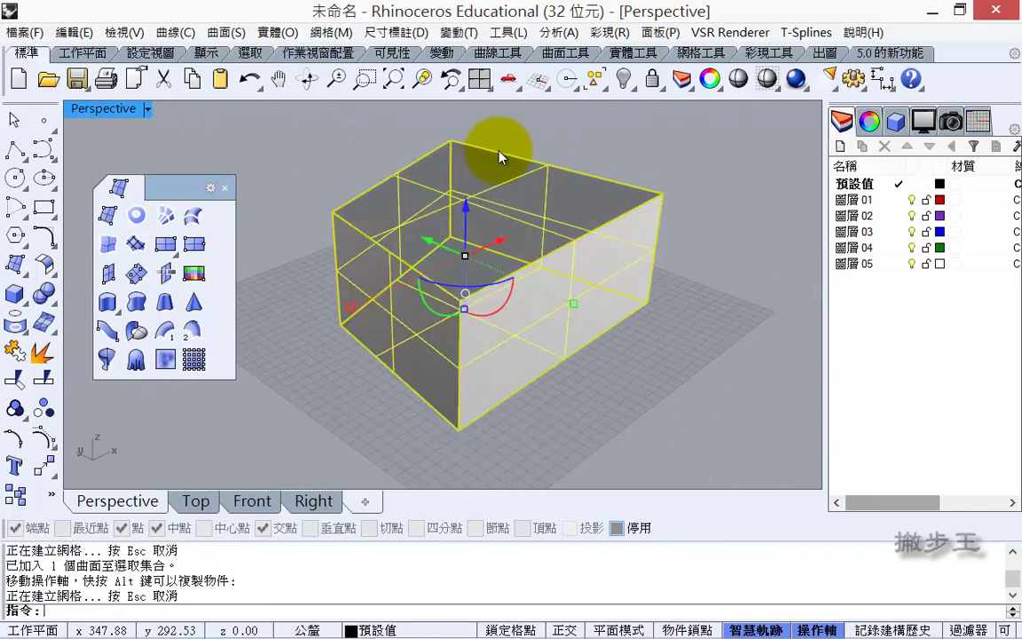
key("Escape")
right_click_drag(499, 157, 508, 304)
left_click(474, 359)
key("ctrl+z")
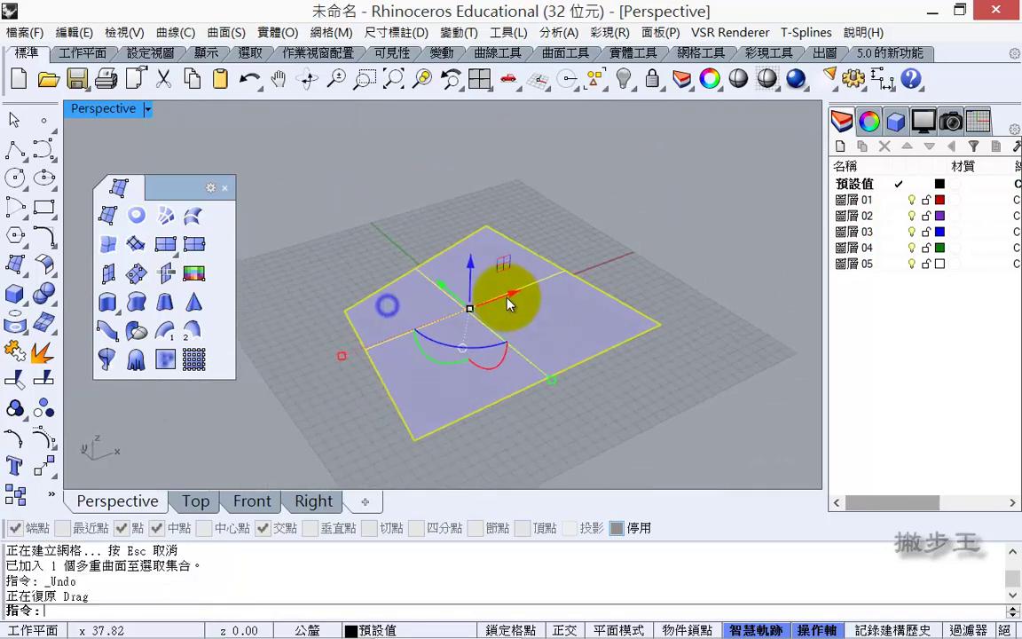
Extrude the planar surface upward again with the gumball into a lower closed solid, inspect it and deselect it
left_click_drag(475, 263, 478, 192)
key("ctrl")
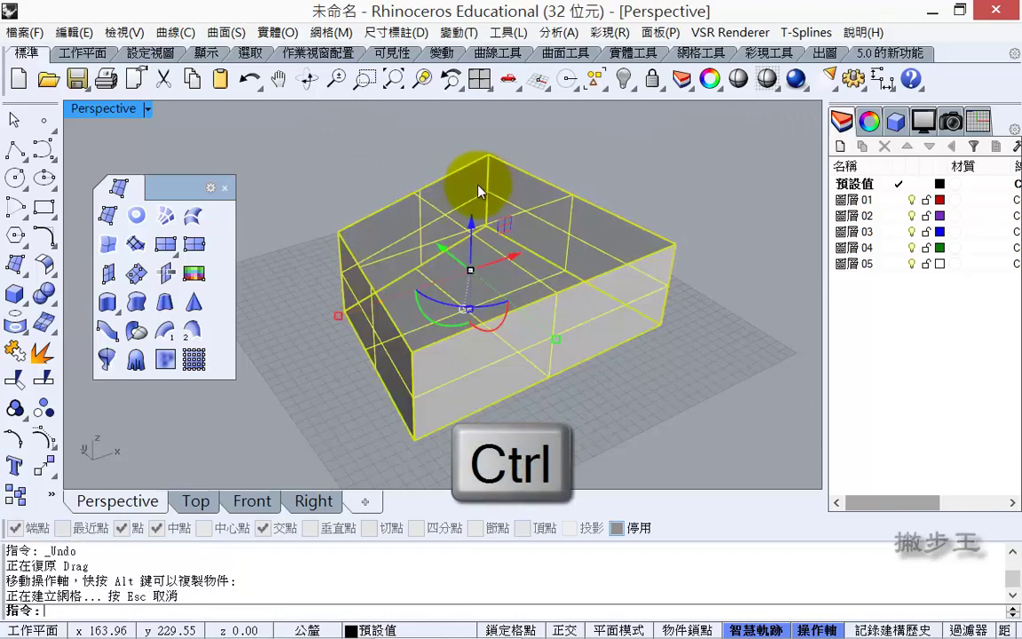
right_click_drag(455, 303, 350, 224)
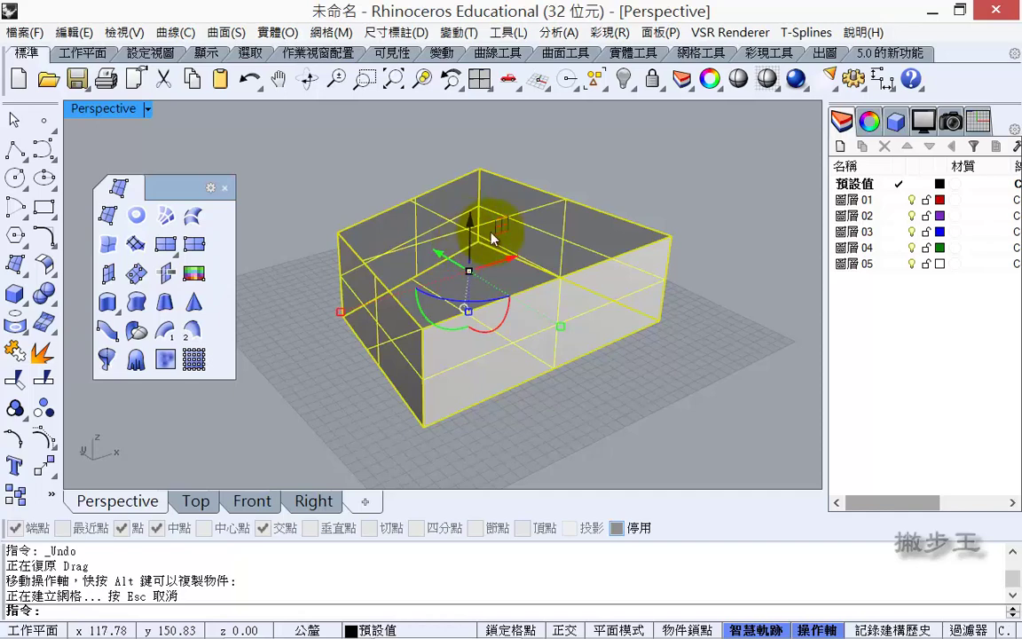
left_click(609, 207)
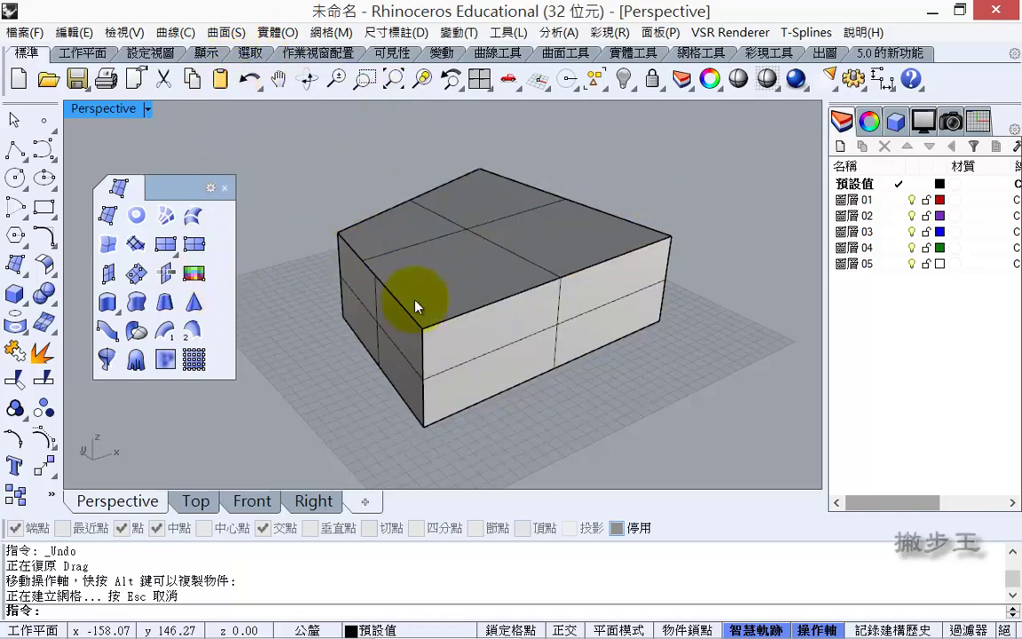
Delete the extruded solid and the four-sided polyline on the construction plane
left_click(513, 295)
key("Delete")
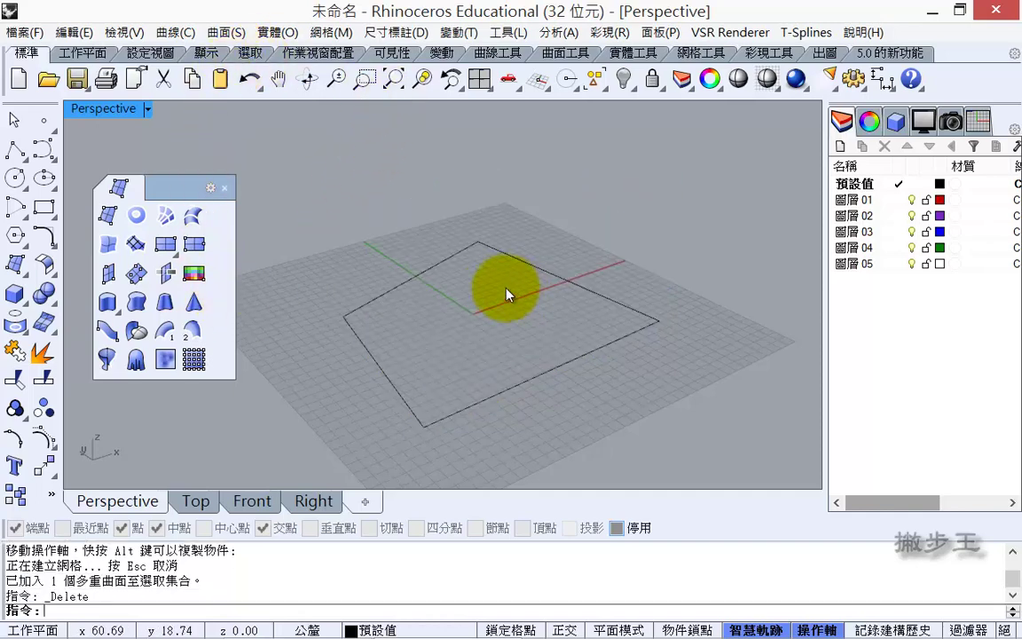
right_click_drag(422, 314, 420, 308)
left_click_drag(586, 237, 442, 337)
key("Delete")
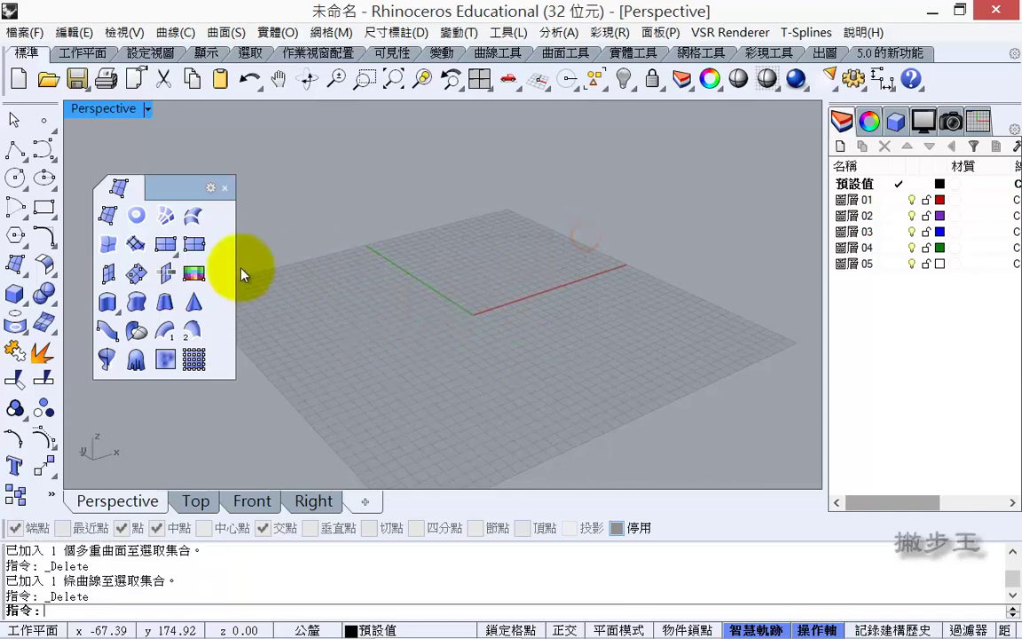
Draw a single-segment polyline about 239 mm long on the construction plane, in front of the red axis
left_click(15, 149)
left_click(358, 363)
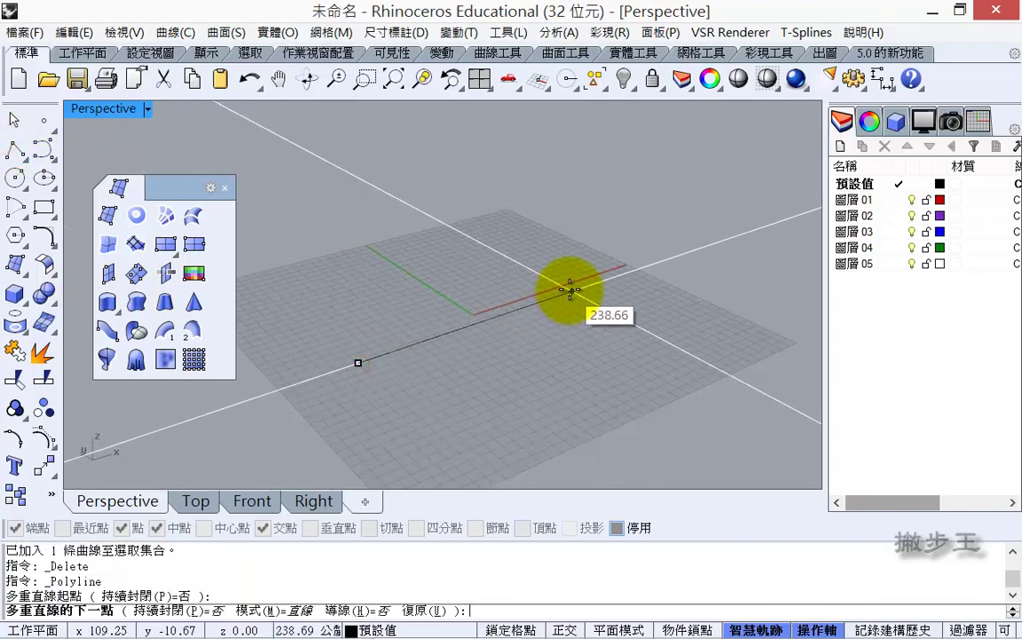
left_click(572, 292)
right_click(526, 322)
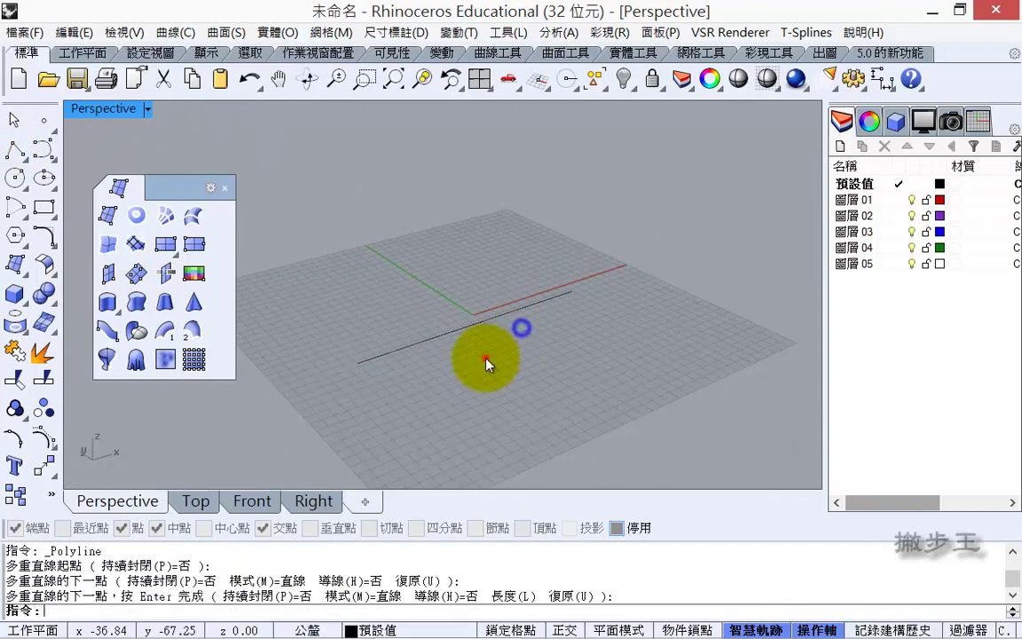
Extrude the line vertically to both sides by about 105 mm as a non-solid surface and inspect it
left_click(477, 324)
left_click(107, 302)
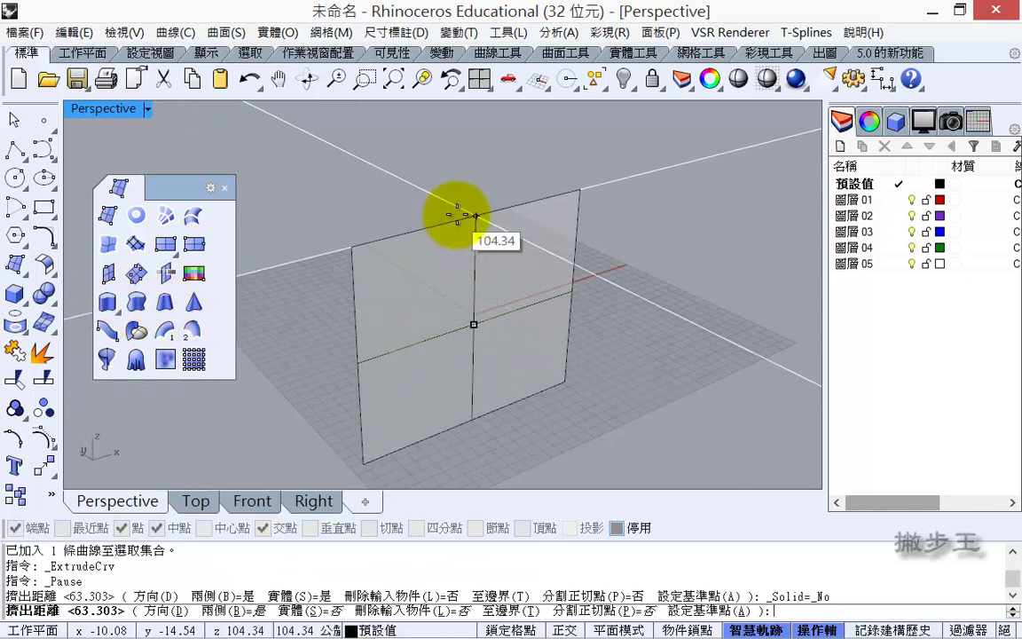
left_click(454, 219)
right_click_drag(513, 234, 639, 212)
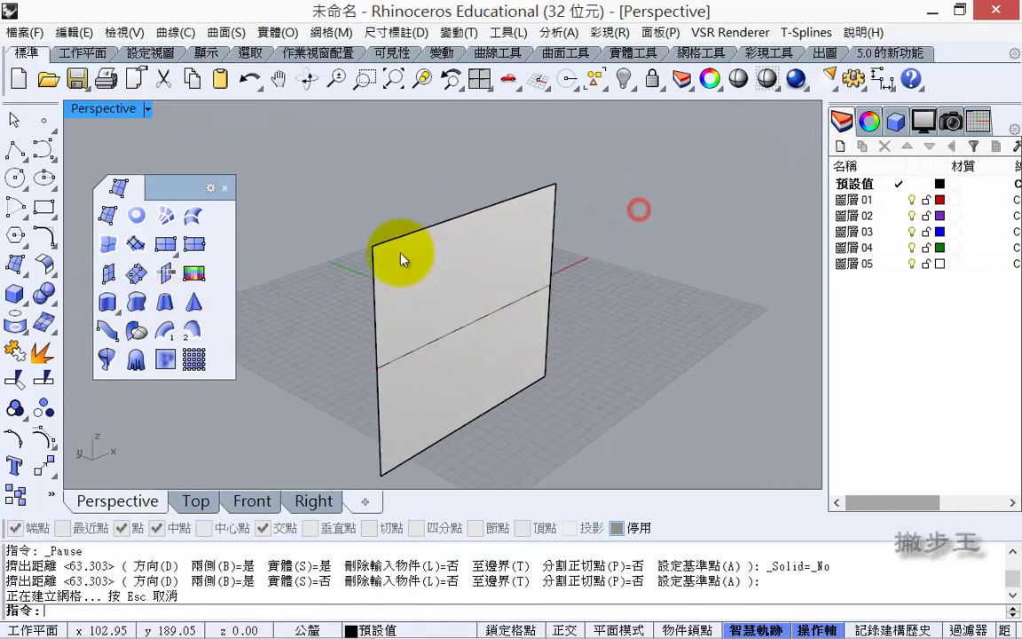
left_click(107, 304)
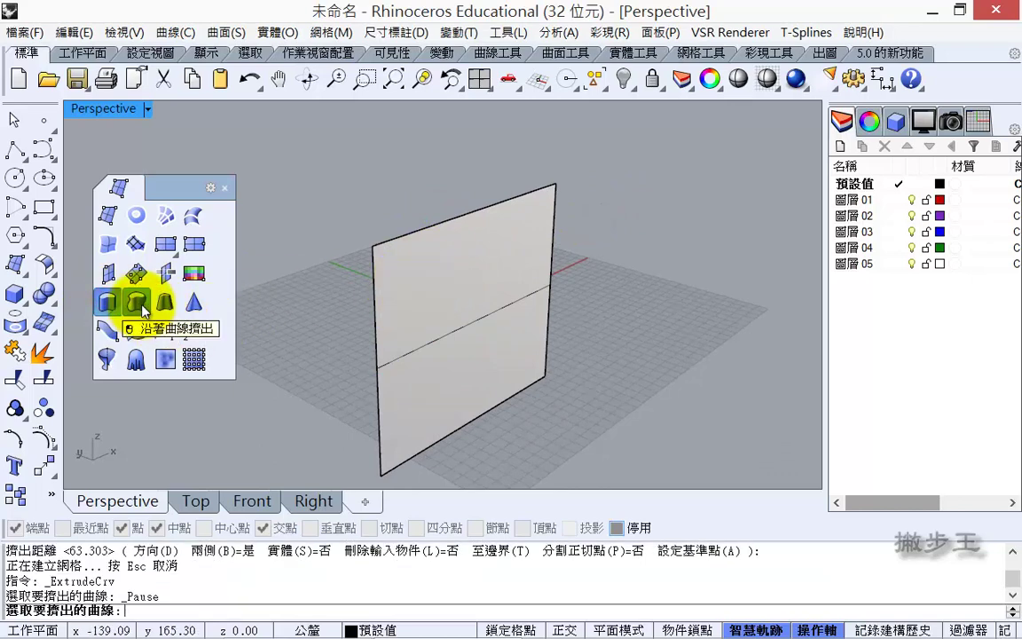
left_click(108, 302)
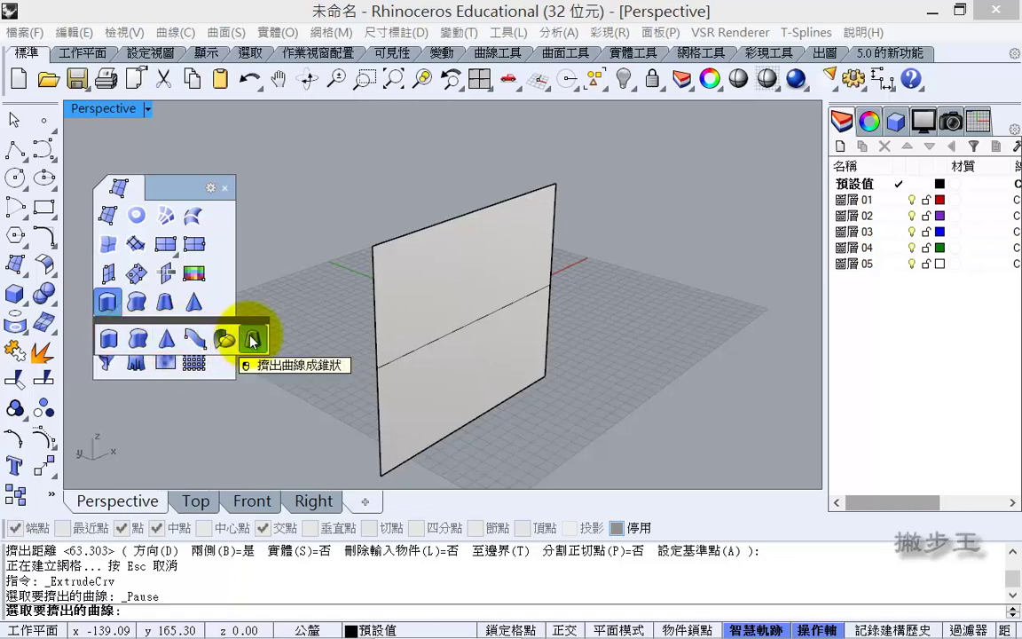
left_click(468, 325)
right_click_drag(468, 327, 505, 335)
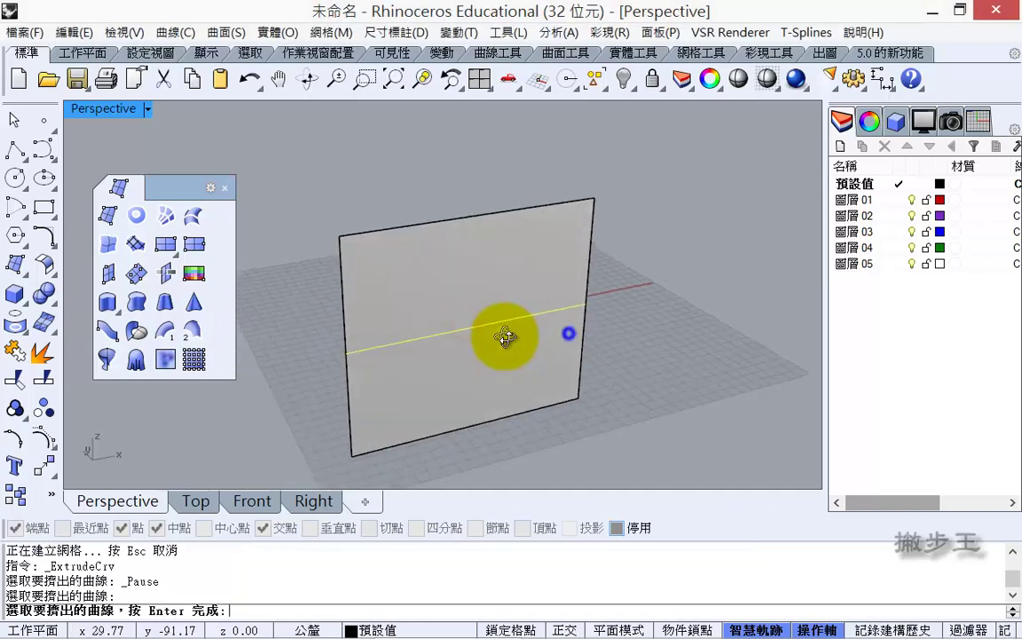
right_click(379, 315)
left_click(165, 328)
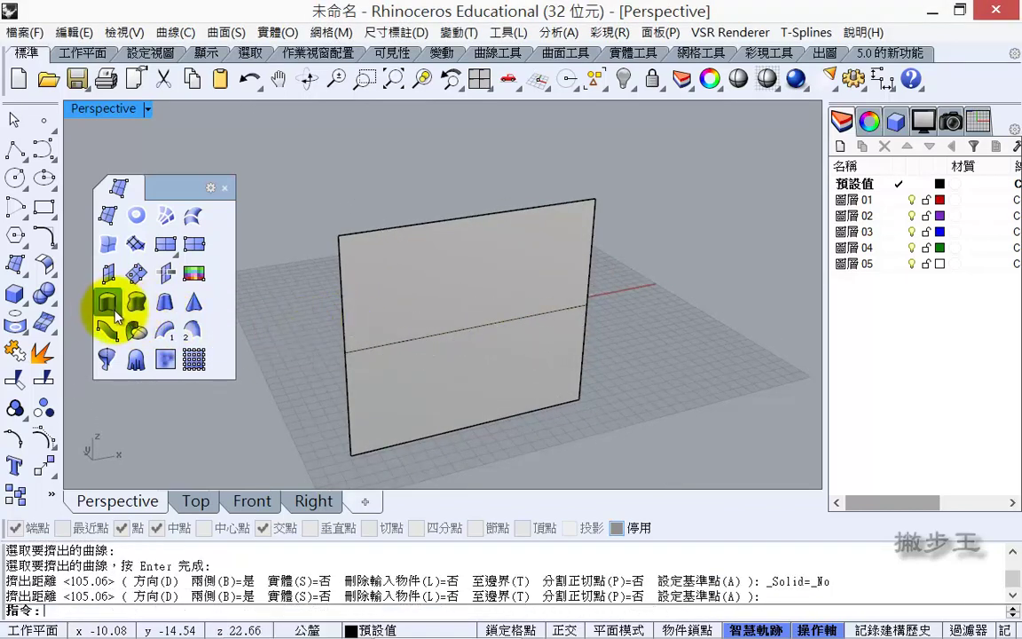
Extrude the line upward as a tapered surface with a draft angle of 20 and a distance of about 115 mm
left_click(255, 338)
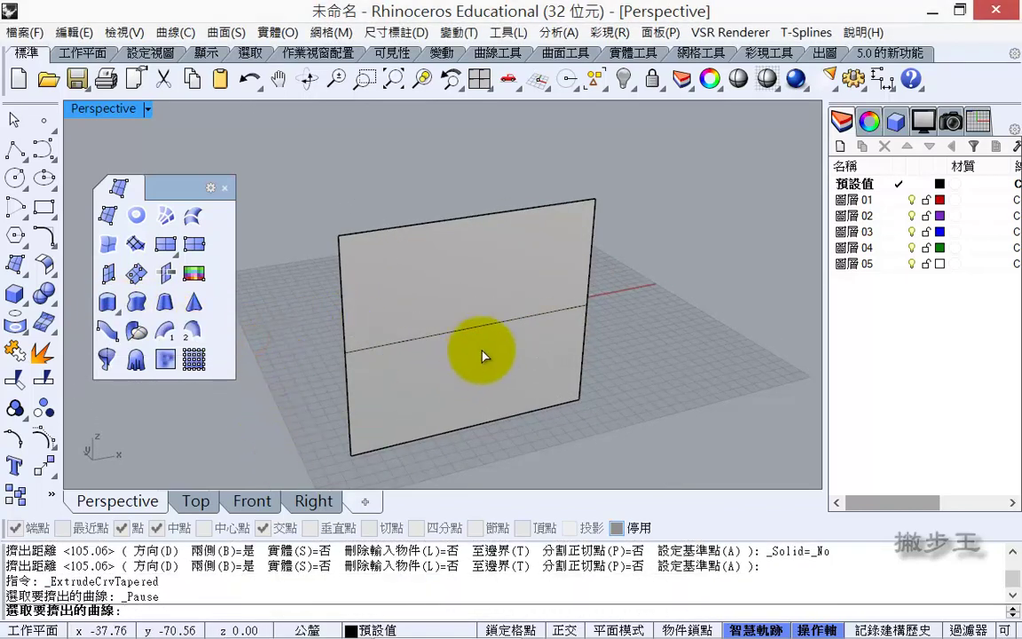
left_click(487, 326)
right_click(486, 322)
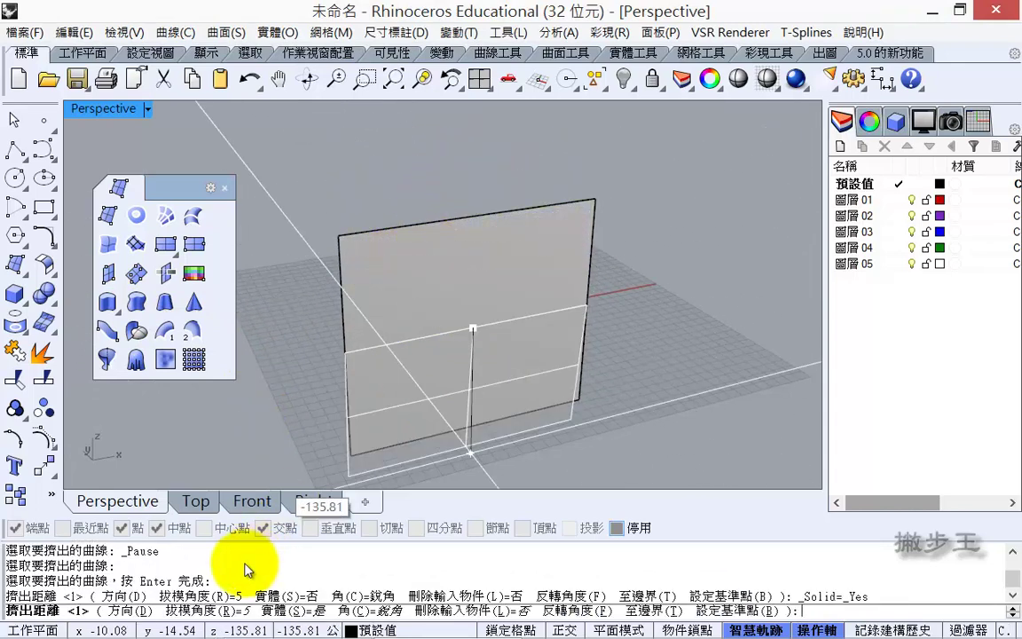
left_click(208, 612)
type("20")
key("Return")
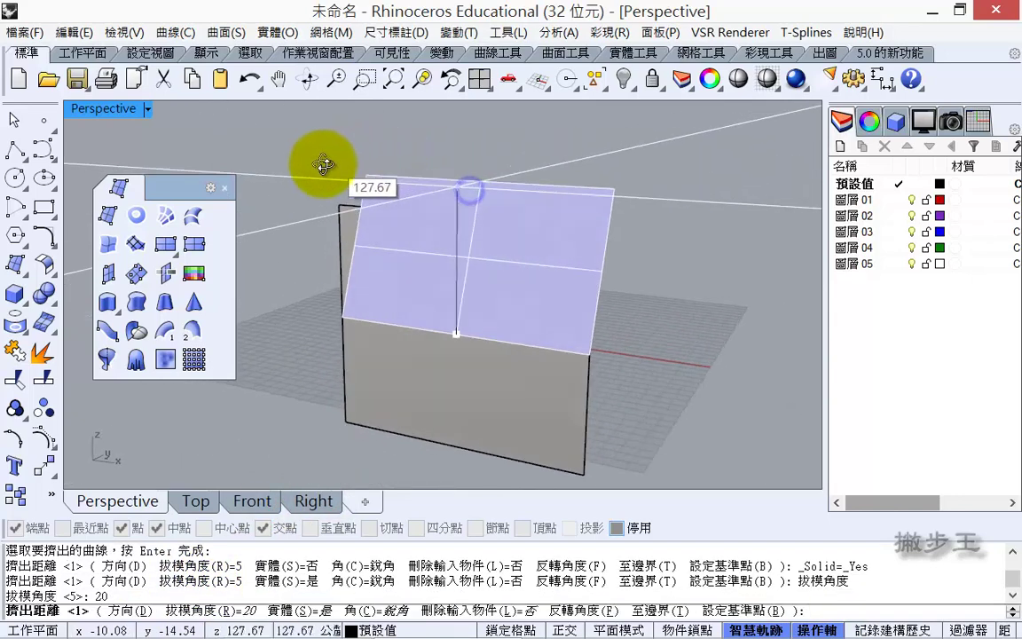
right_click_drag(319, 160, 538, 381)
left_click(468, 203)
Delete the tapered surface, the line and the two-sided extrusion
left_click(380, 222)
key("Delete")
left_click_drag(537, 374, 540, 377)
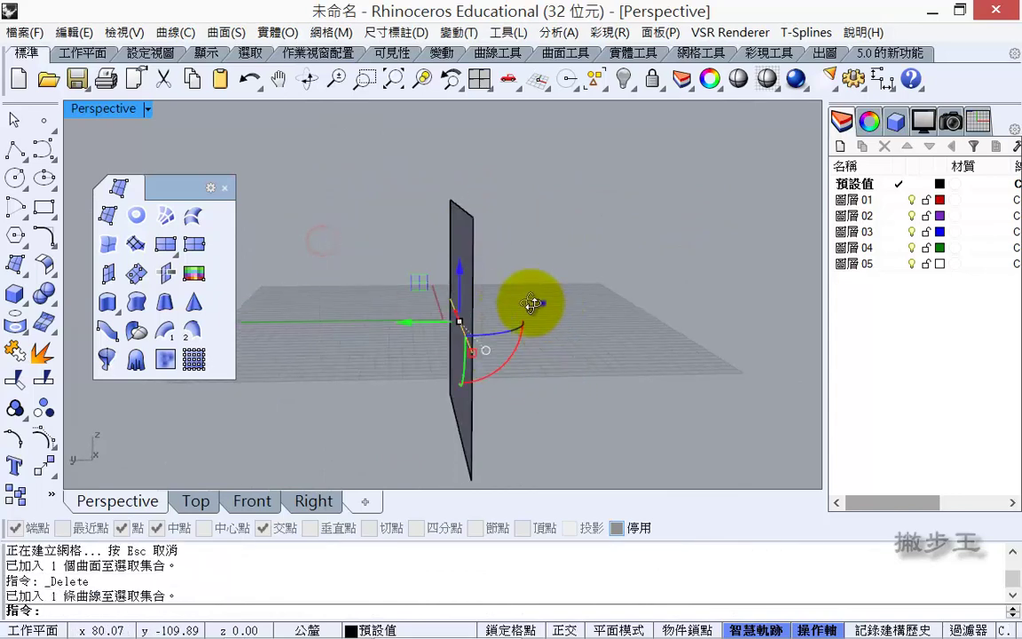
right_click_drag(542, 302, 473, 286)
key("Delete")
left_click(469, 280)
key("Delete")
Draw a circle on the construction plane centred at the origin (0)
left_click(14, 178)
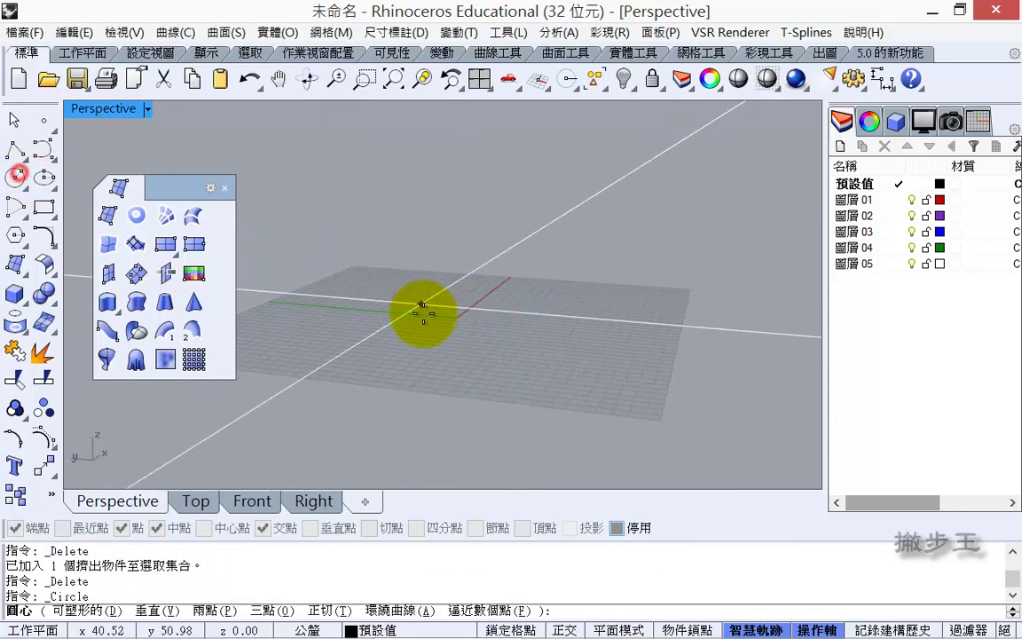
right_click_drag(468, 304, 454, 340)
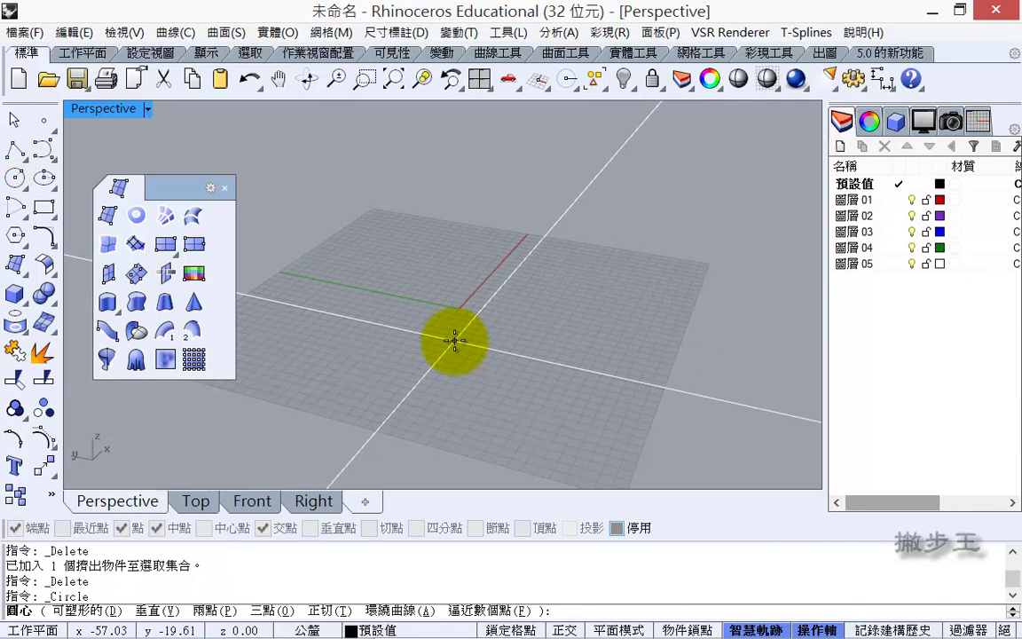
type("0")
key("Return")
type("0")
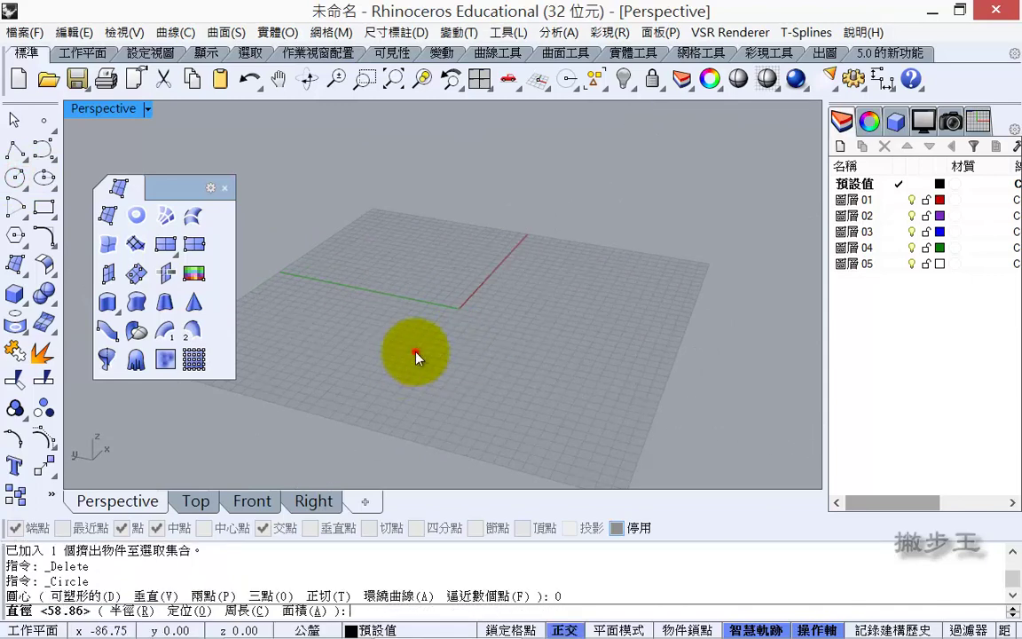
left_click(413, 348)
Extrude the circle upward about 75 mm into a tapered solid with a draft angle of 20 and inspect it
left_click(522, 378)
left_click_drag(107, 303, 249, 347)
left_click(250, 347)
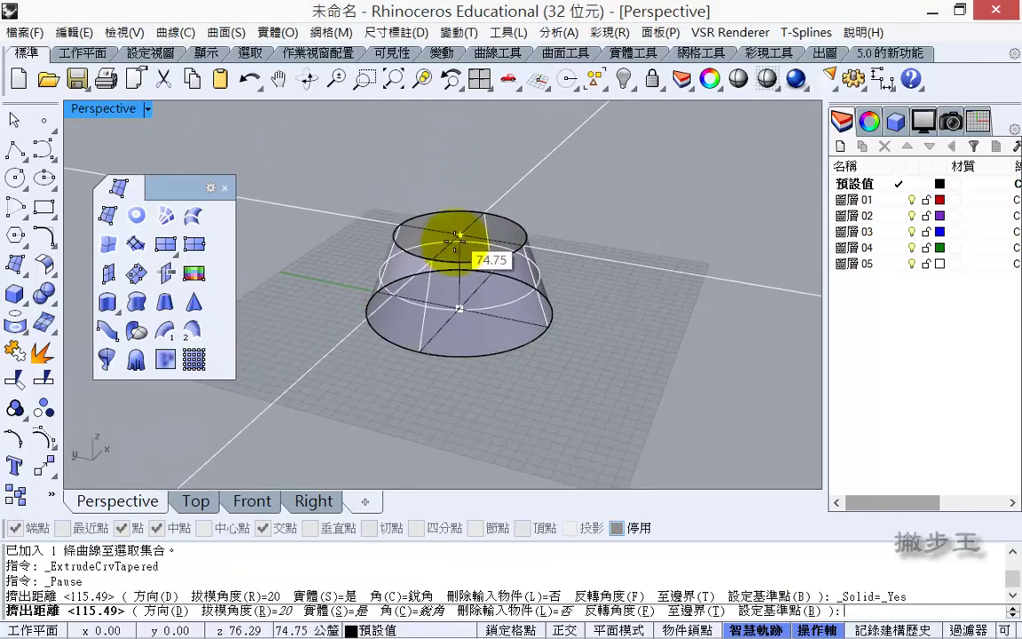
left_click(444, 249)
right_click_drag(568, 260, 533, 258)
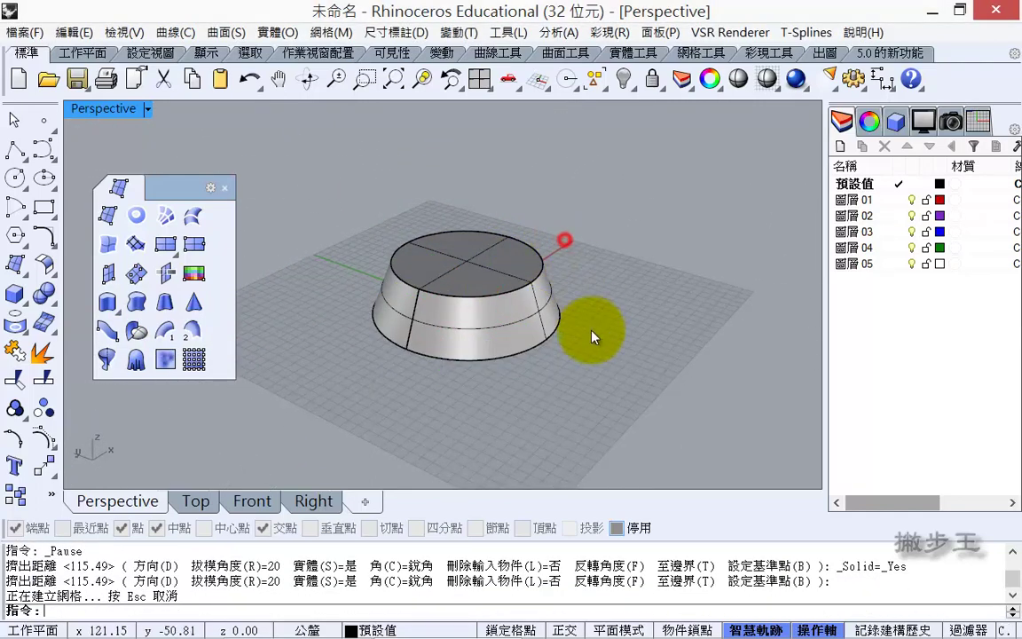
right_click_drag(593, 337, 478, 341)
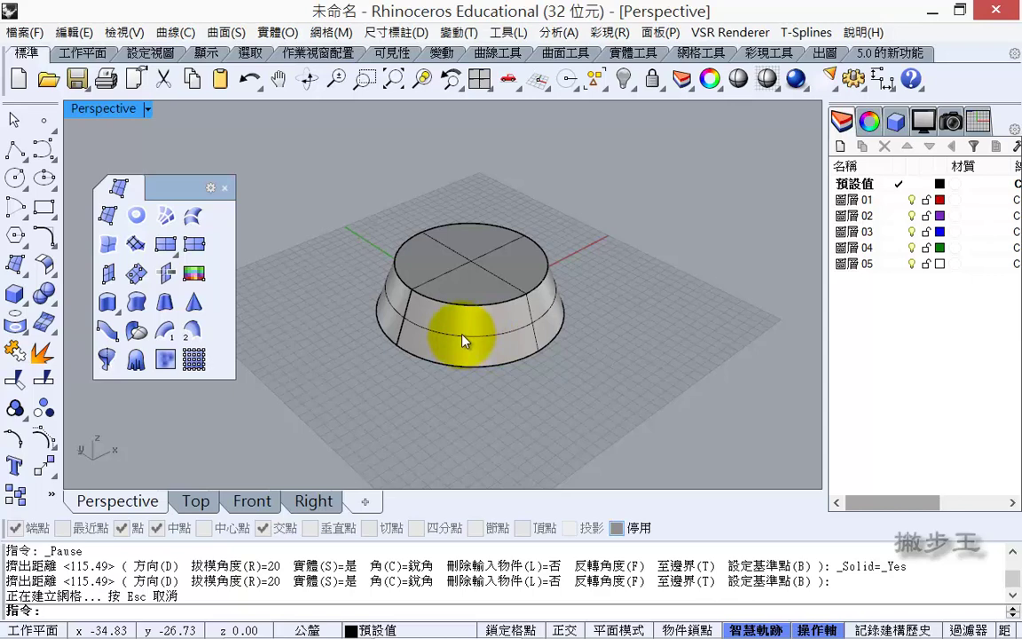
Delete the tapered round solid and its base circle
left_click(462, 338)
key("Delete")
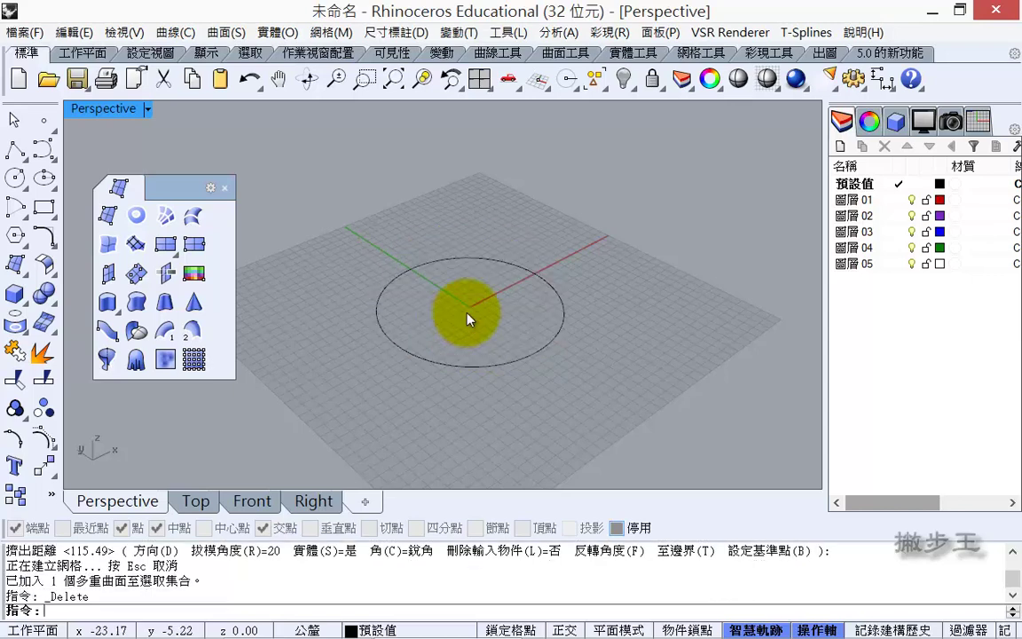
left_click(484, 258)
key("Delete")
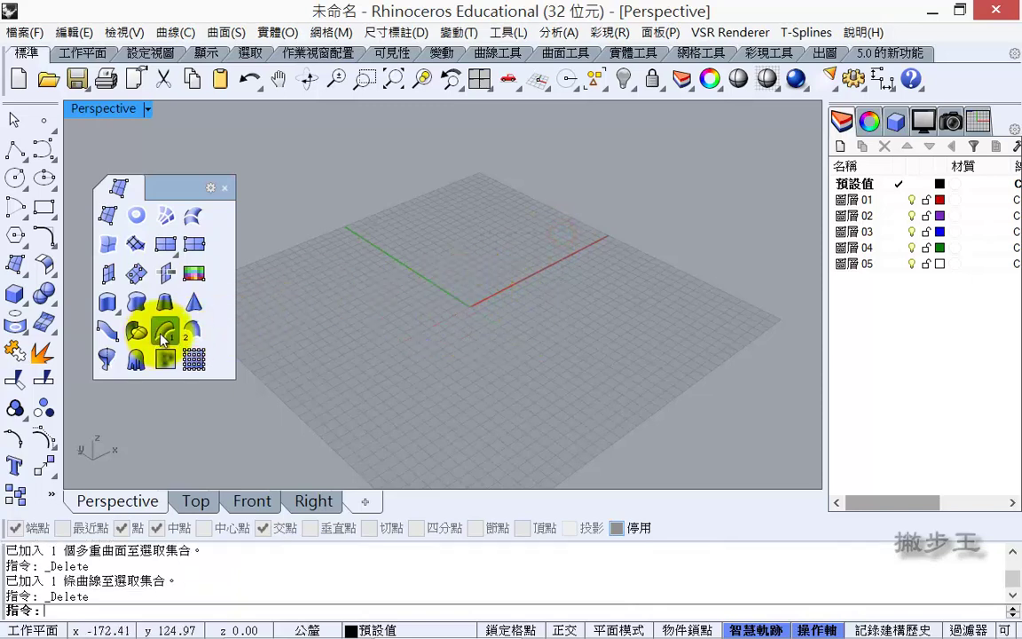